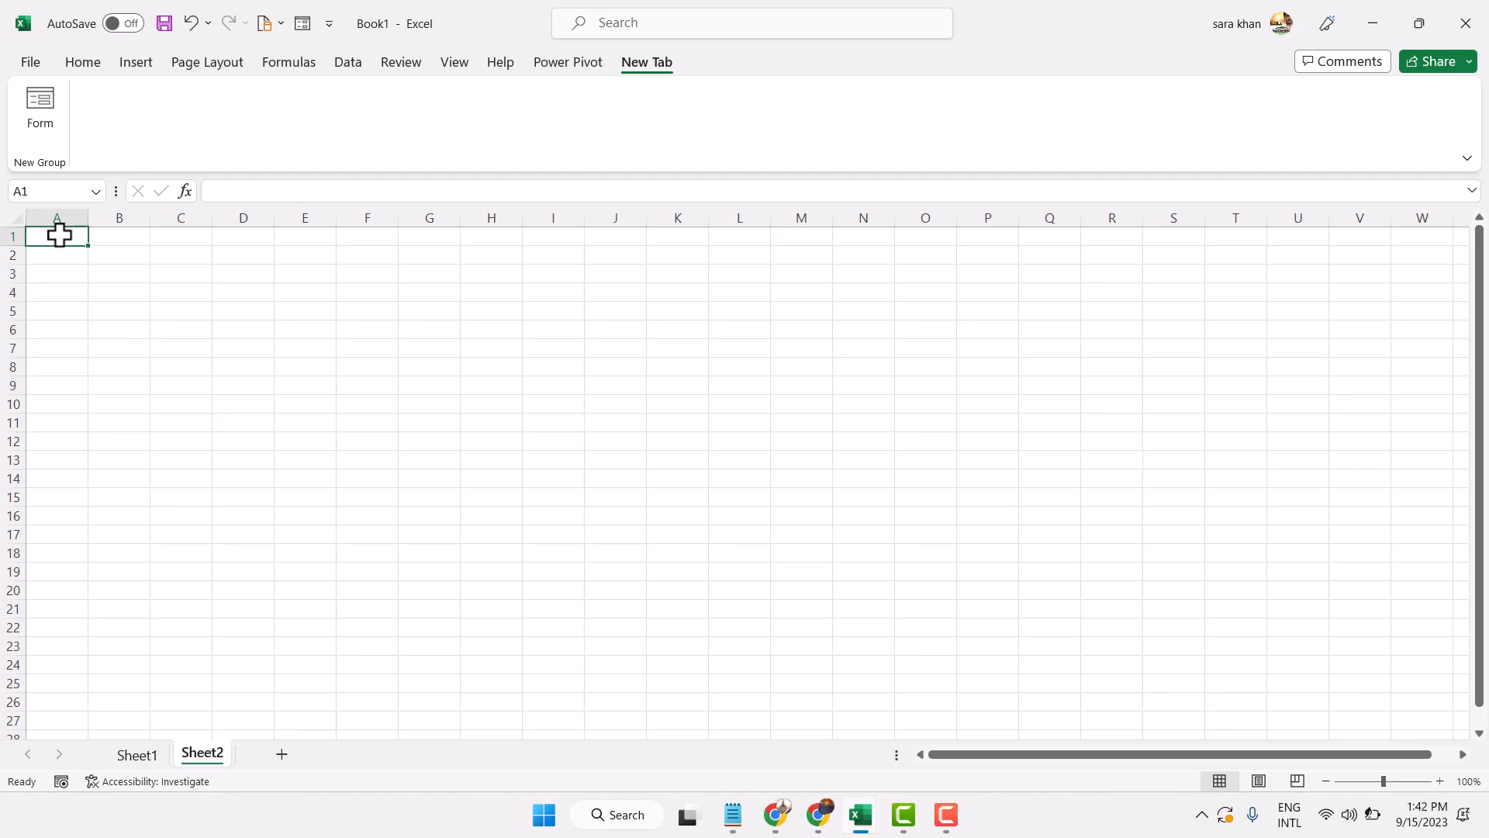
Enter the headers First Name, Last Name and Mail ID in A1–C1
type("Fie")
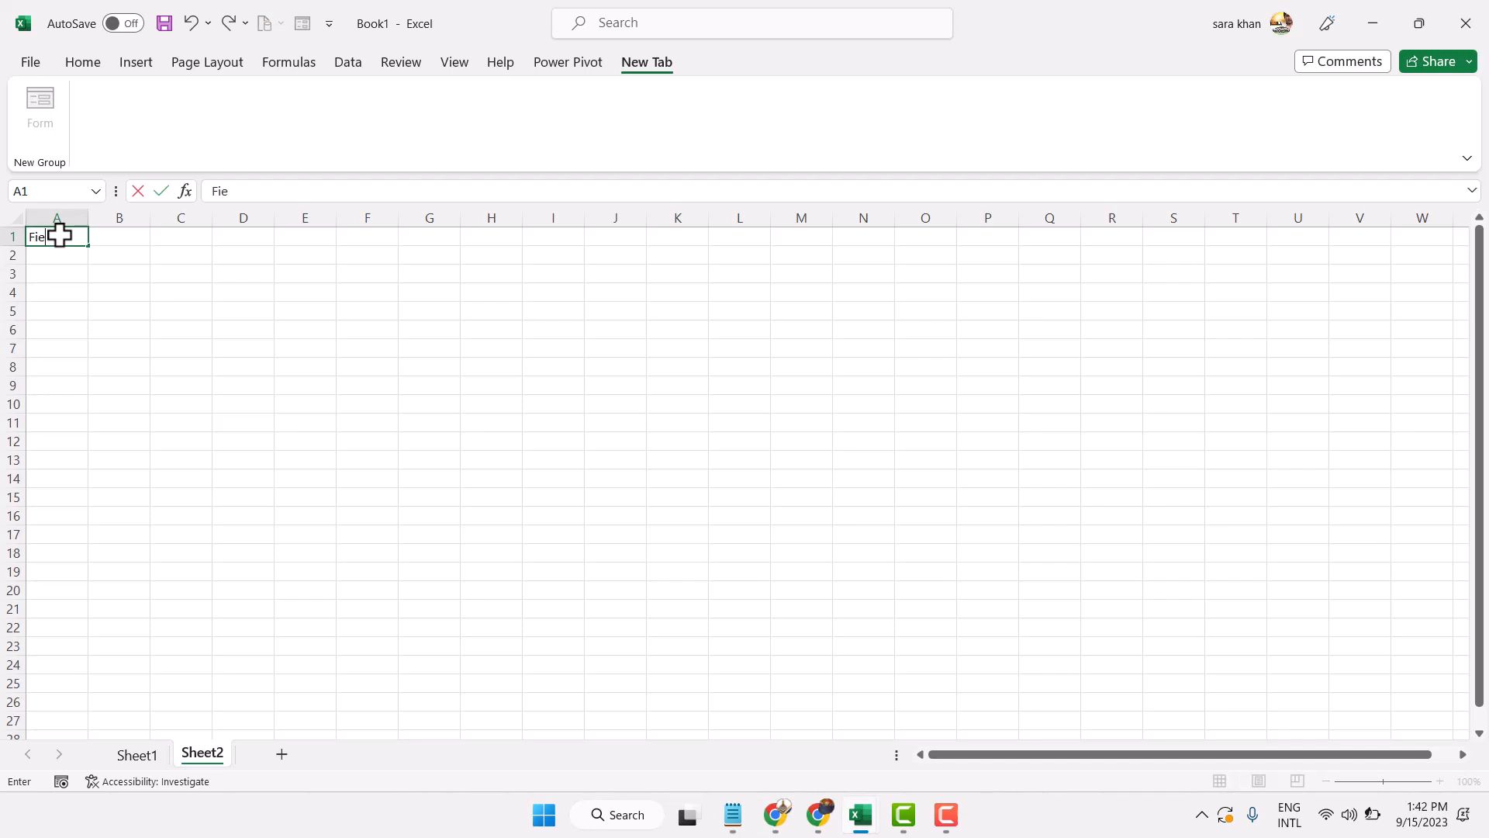
key("BackSpace")
type("rst Name")
left_click(139, 247)
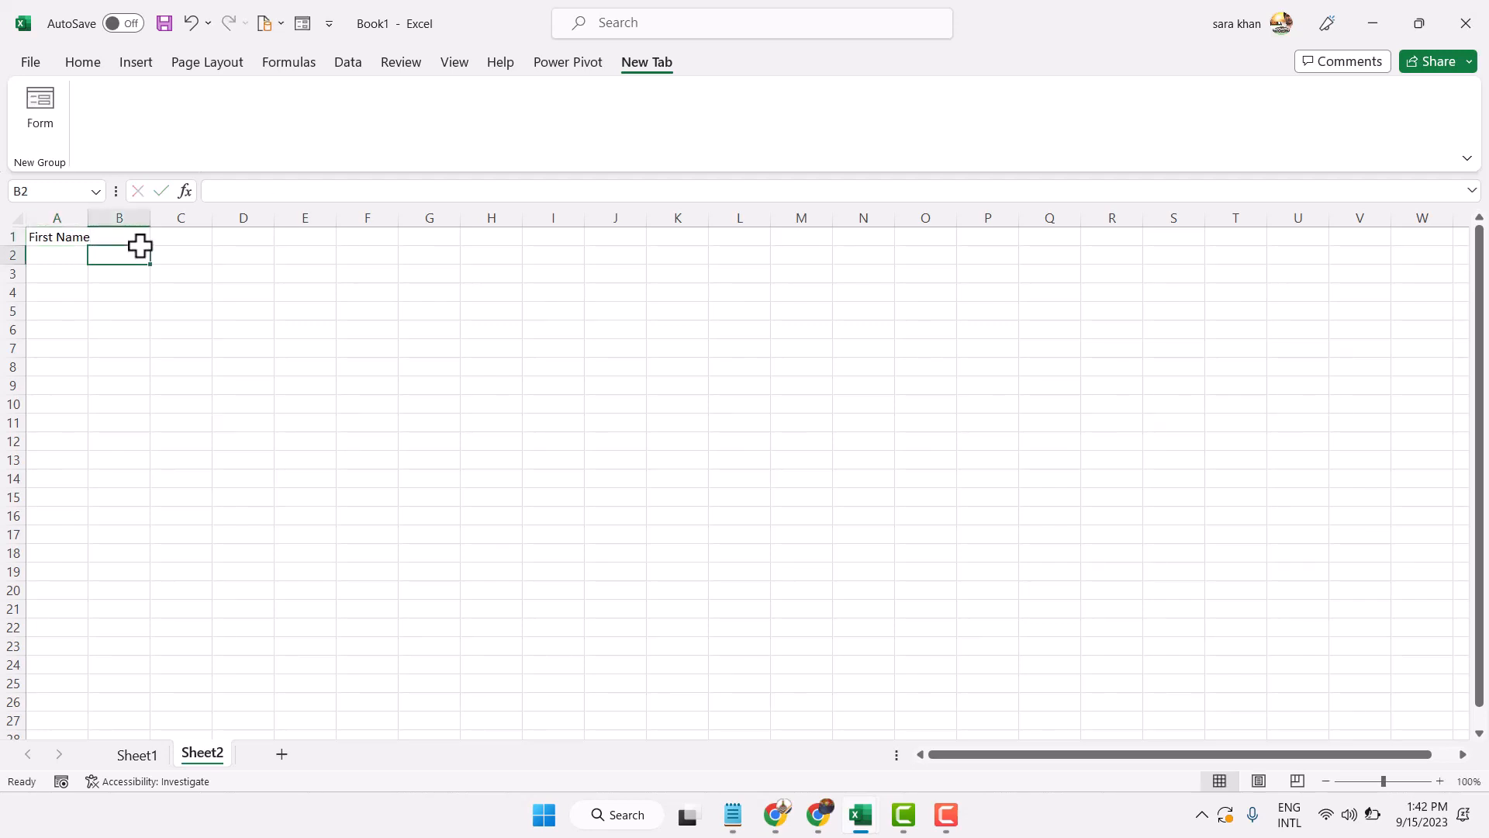
left_click(138, 238)
type("Last")
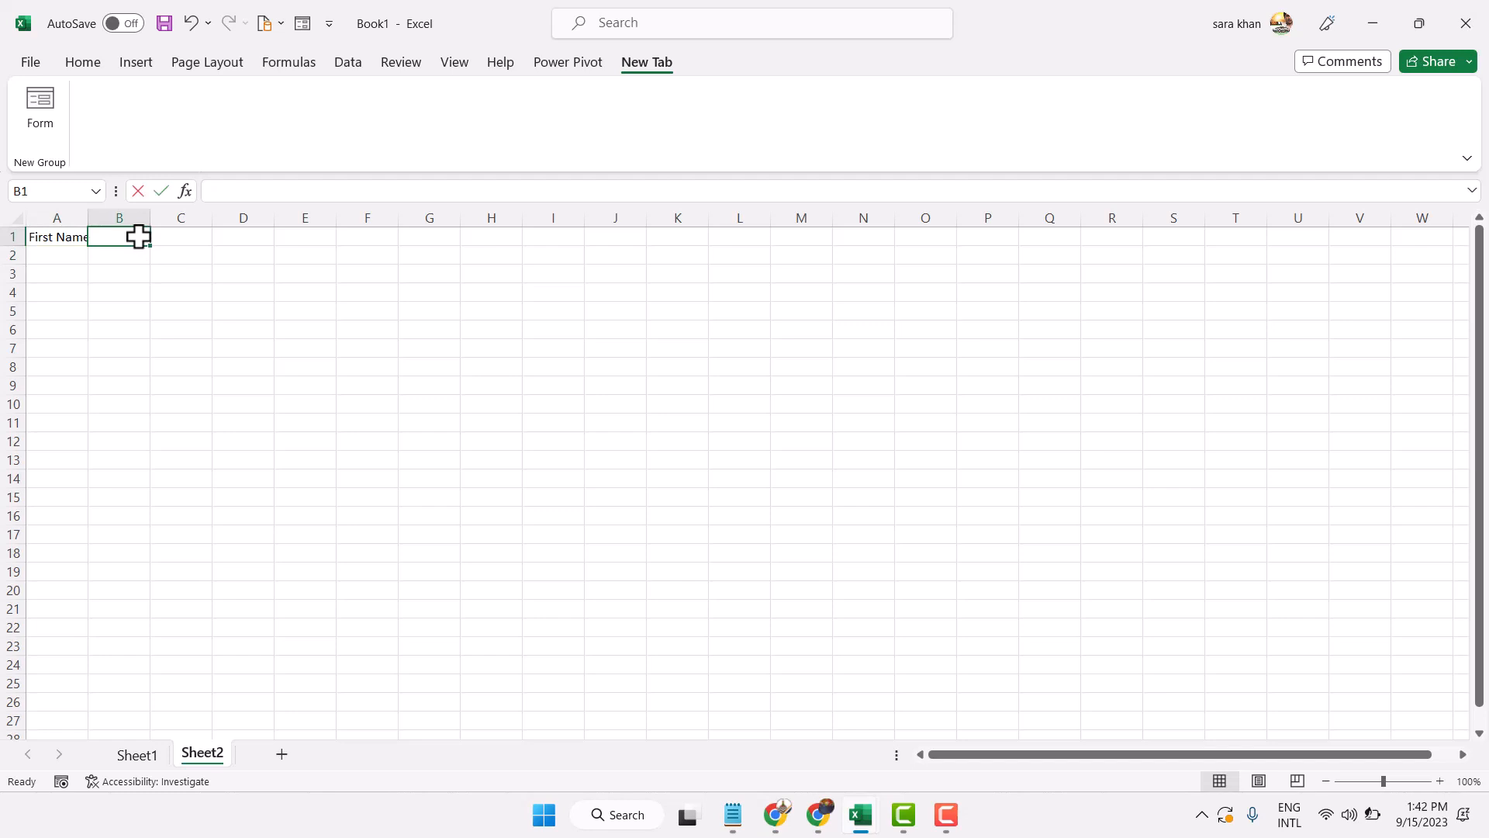
type(" Name")
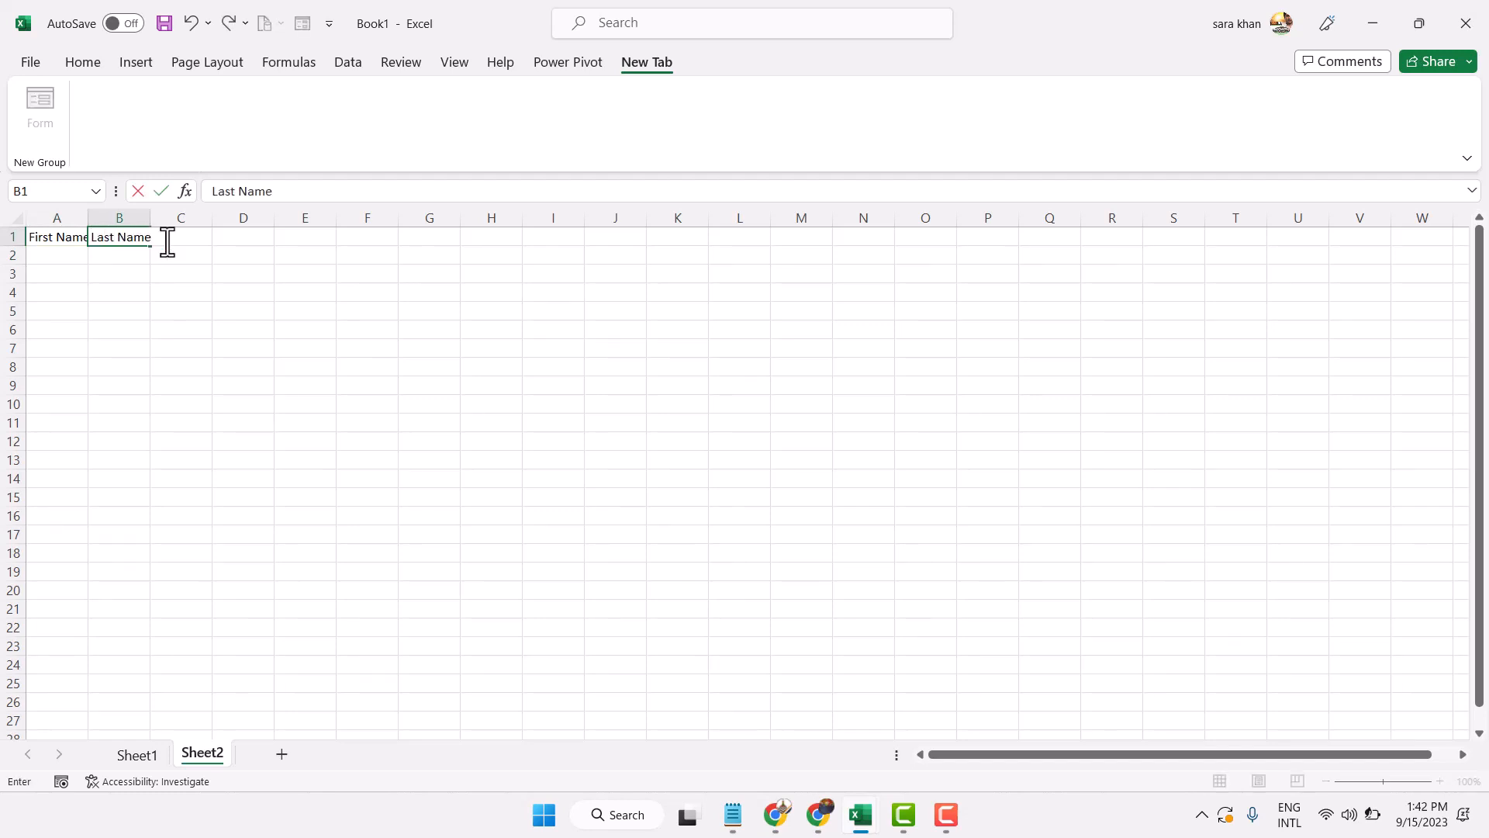
left_click(200, 250)
left_click(190, 240)
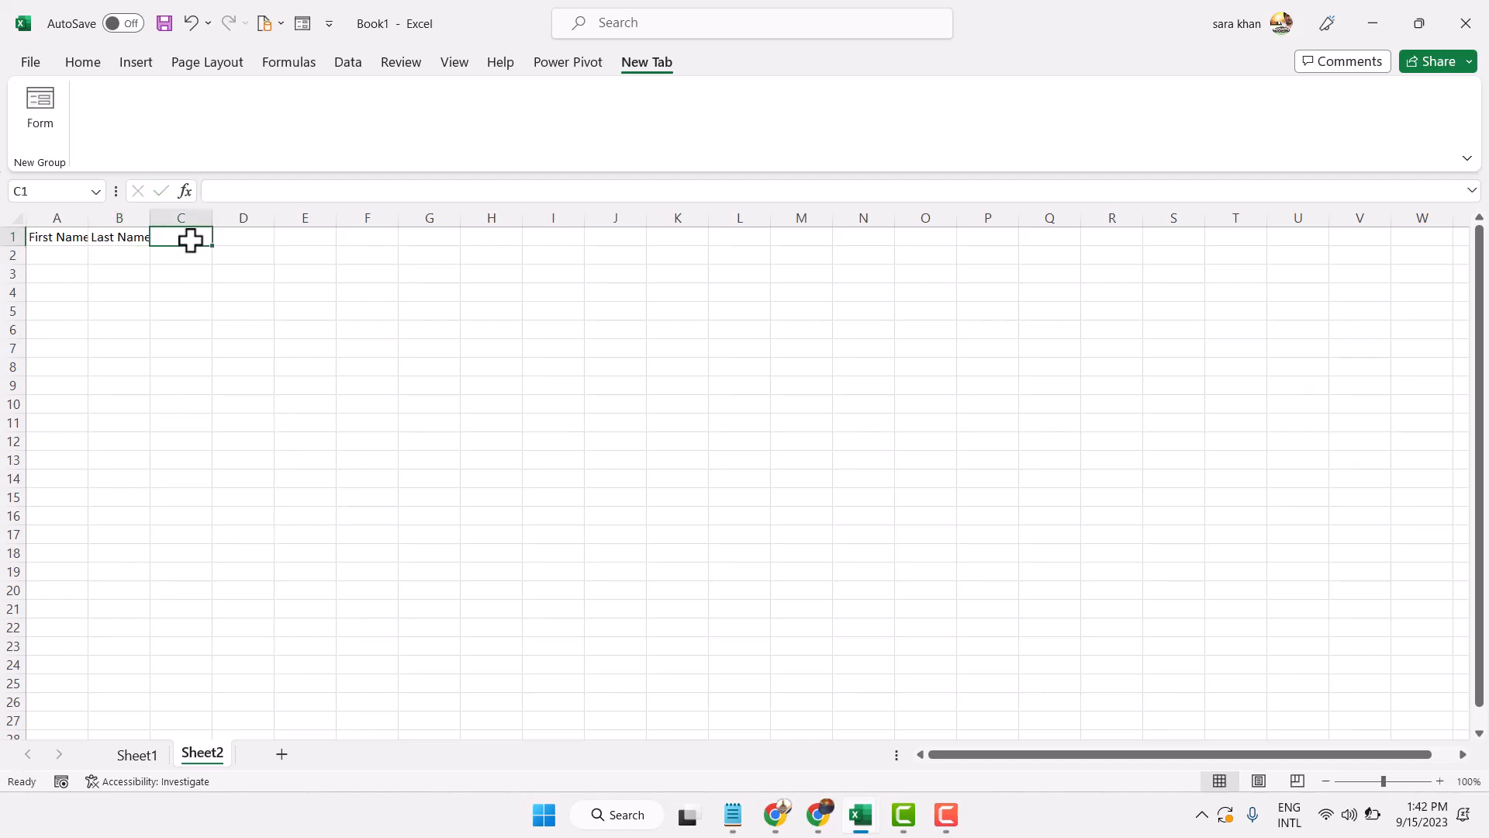
type("Mail")
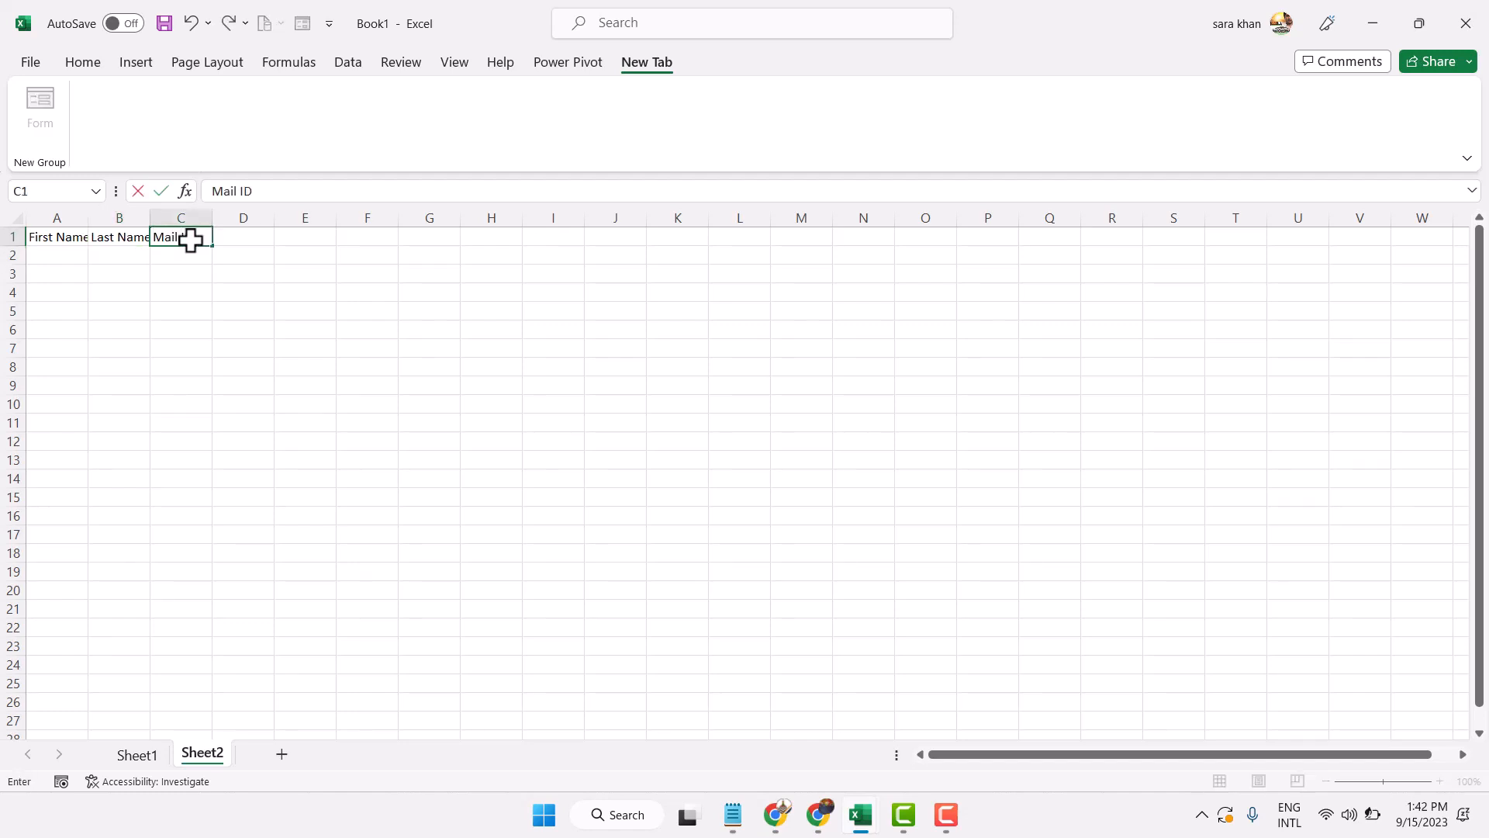
type(" ID")
left_click(237, 262)
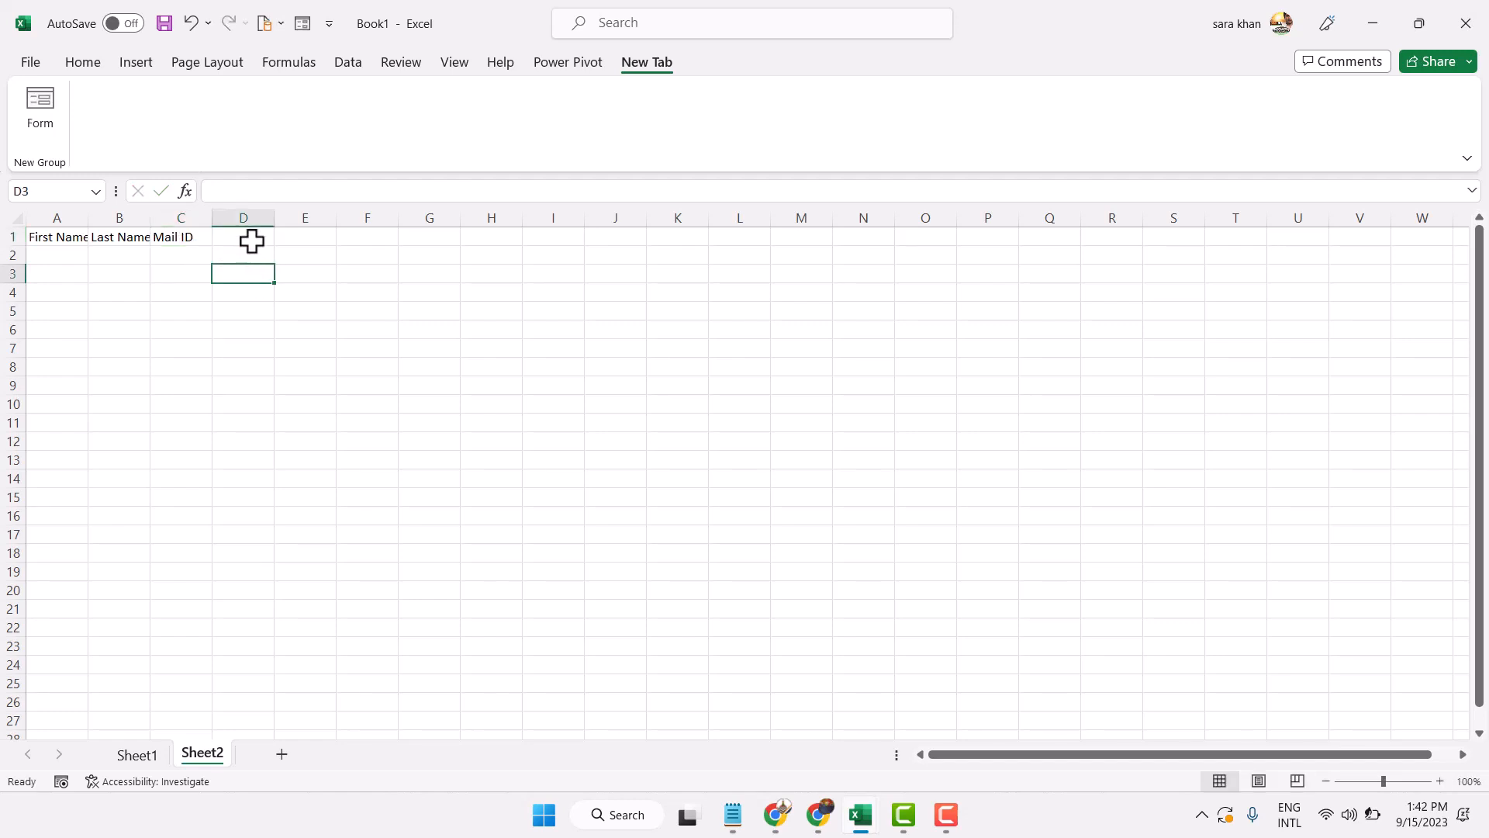
Enter Contact No. in D1, company name in E1 and Designation in G1, leaving F1 empty
left_click(254, 237)
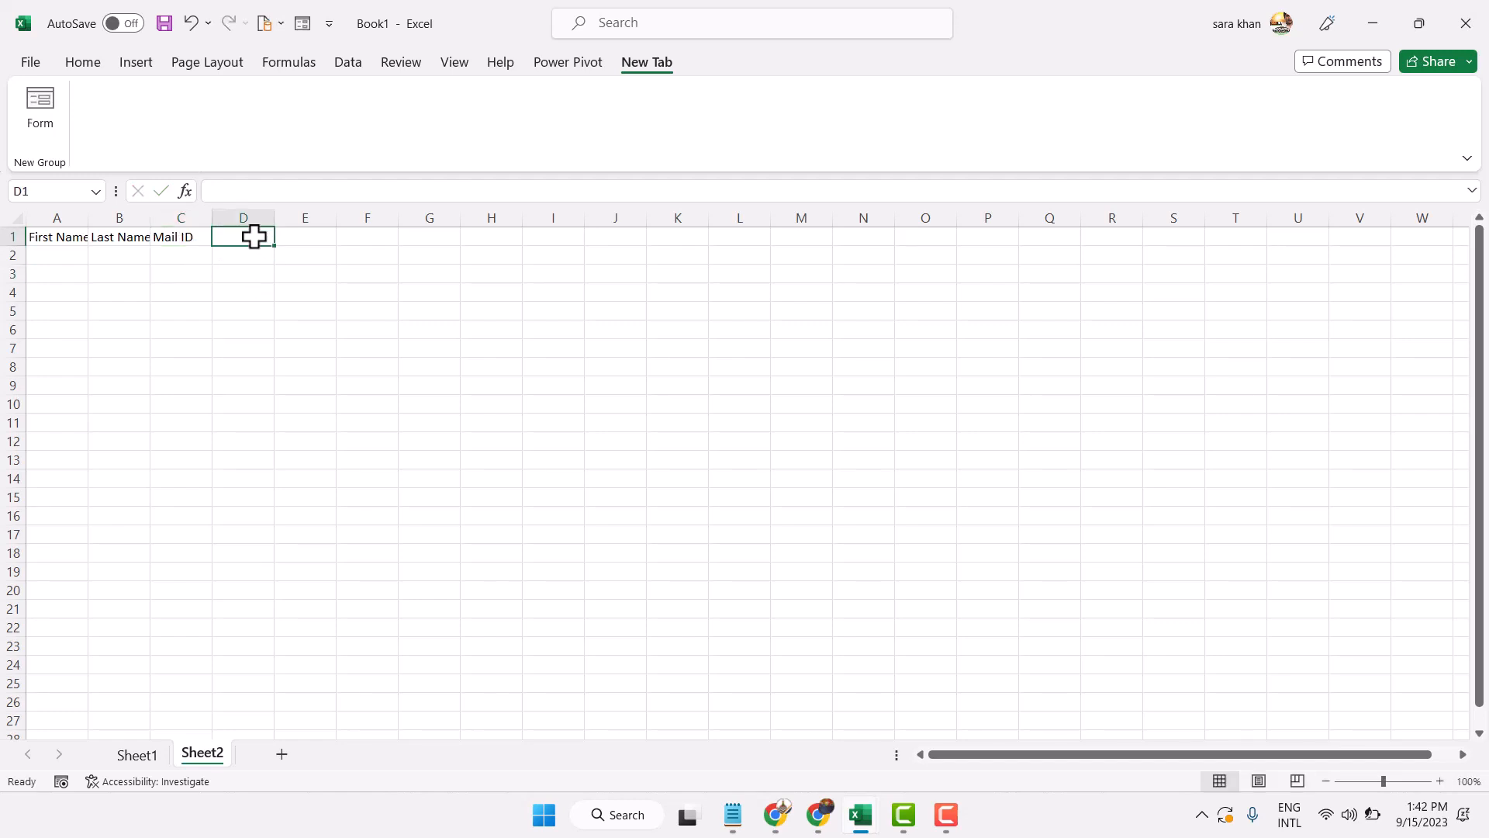
type("Contact")
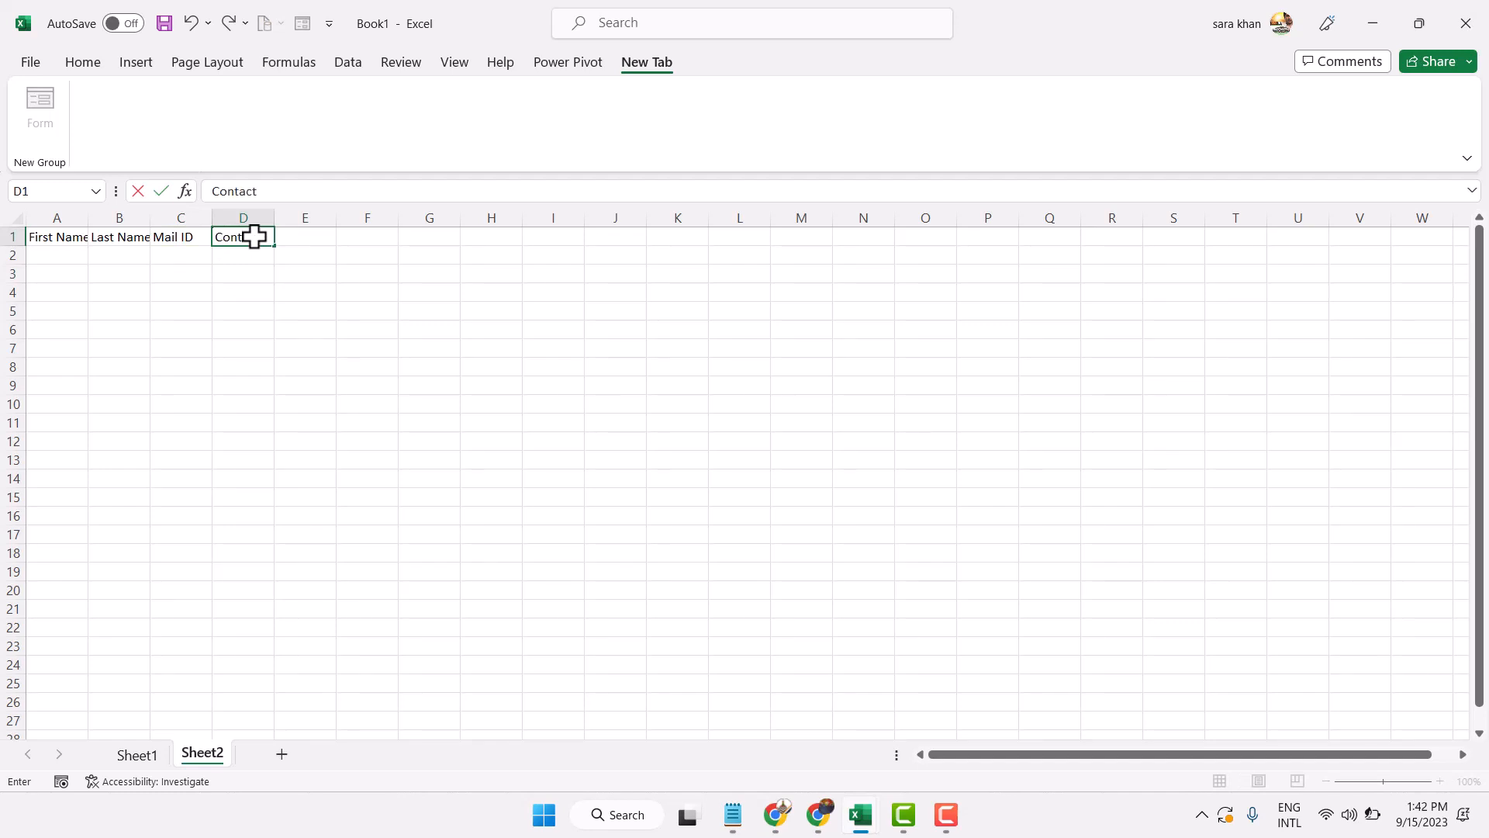
type(" No.")
key("ctrl+Return")
left_click(306, 256)
left_click(310, 235)
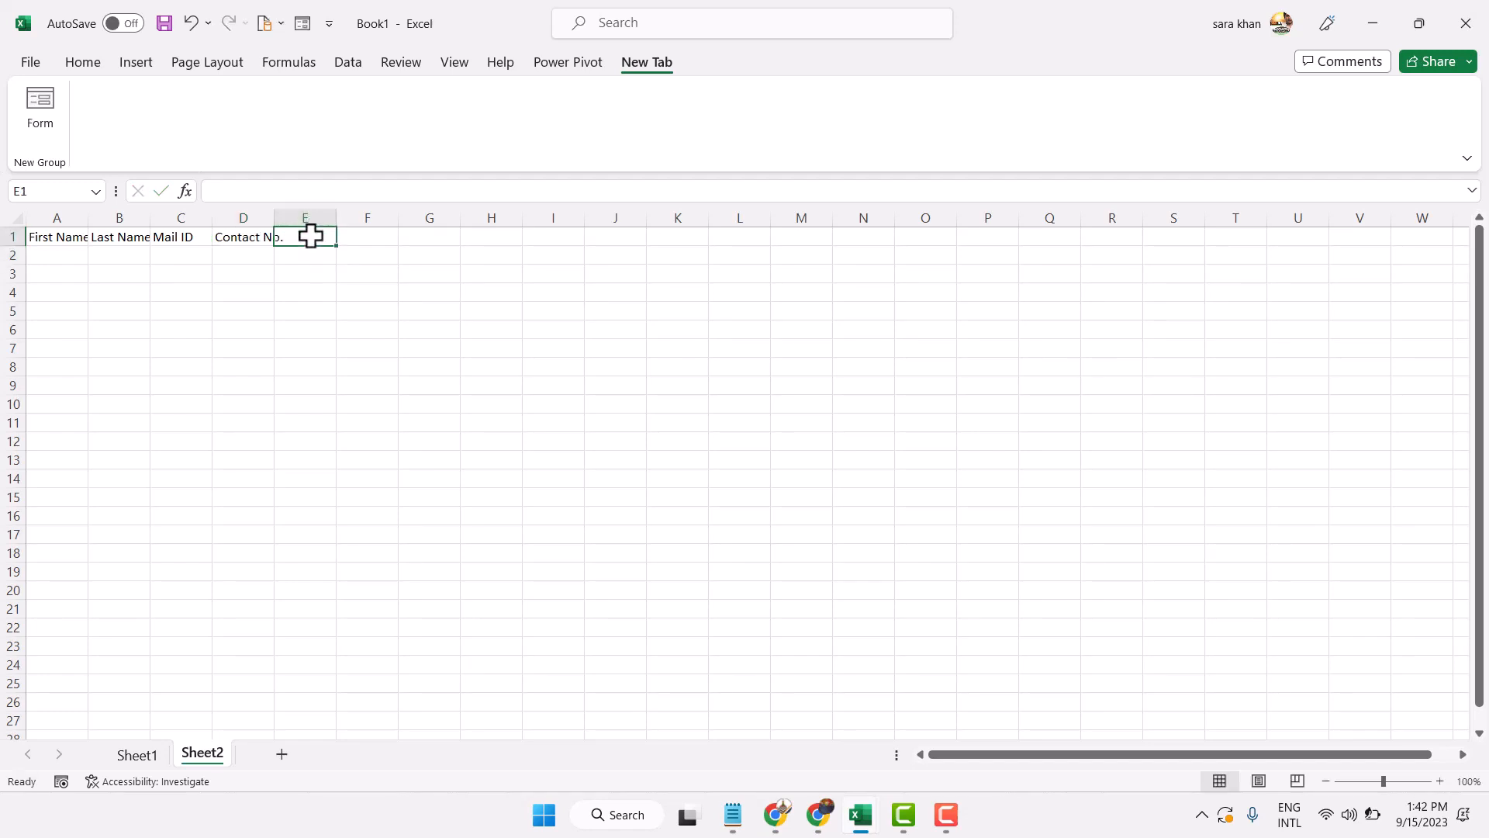
type("compan")
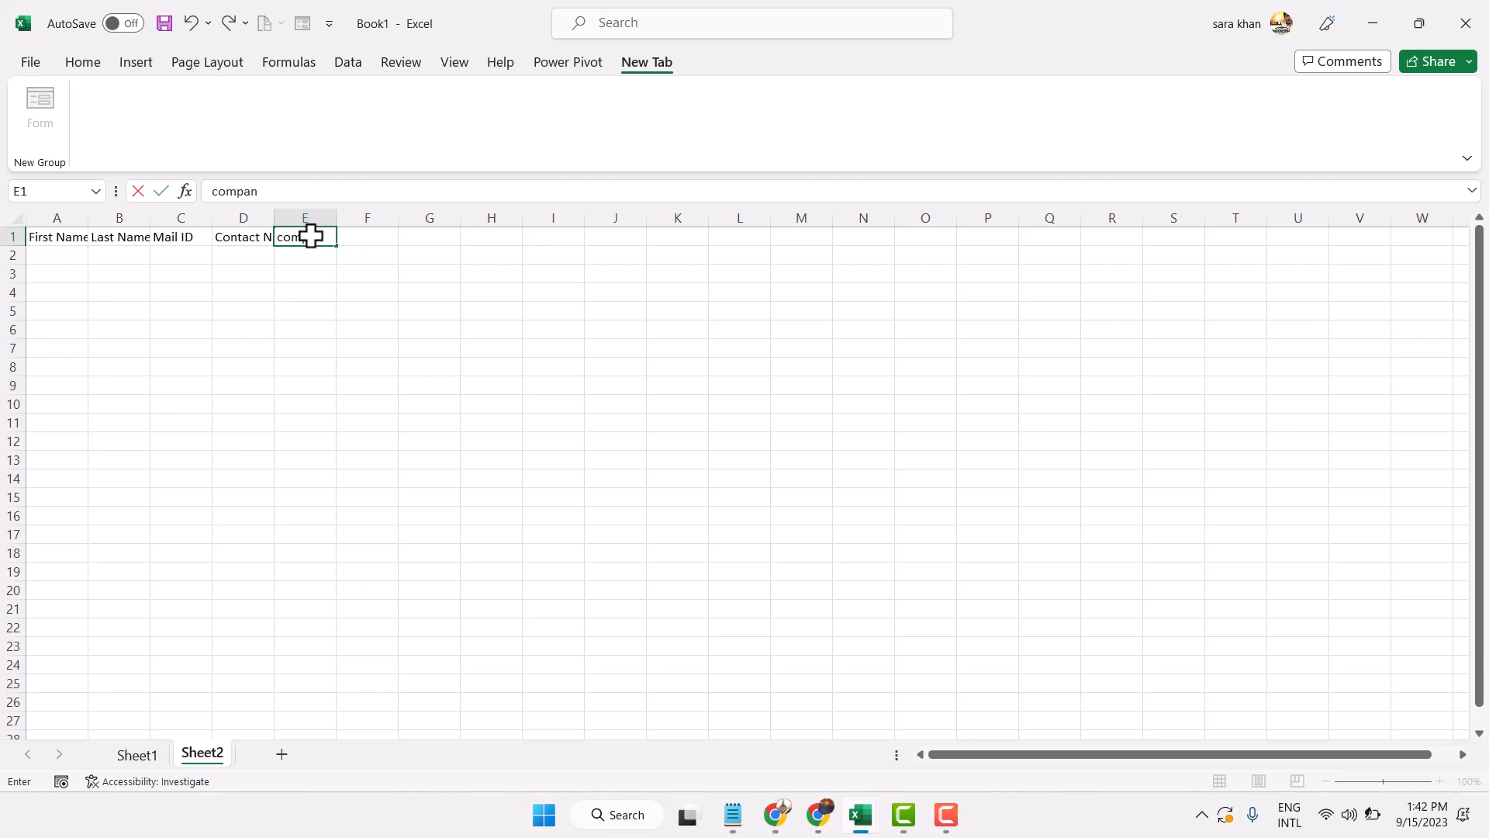
type("y name")
left_click(339, 289)
left_click(423, 241)
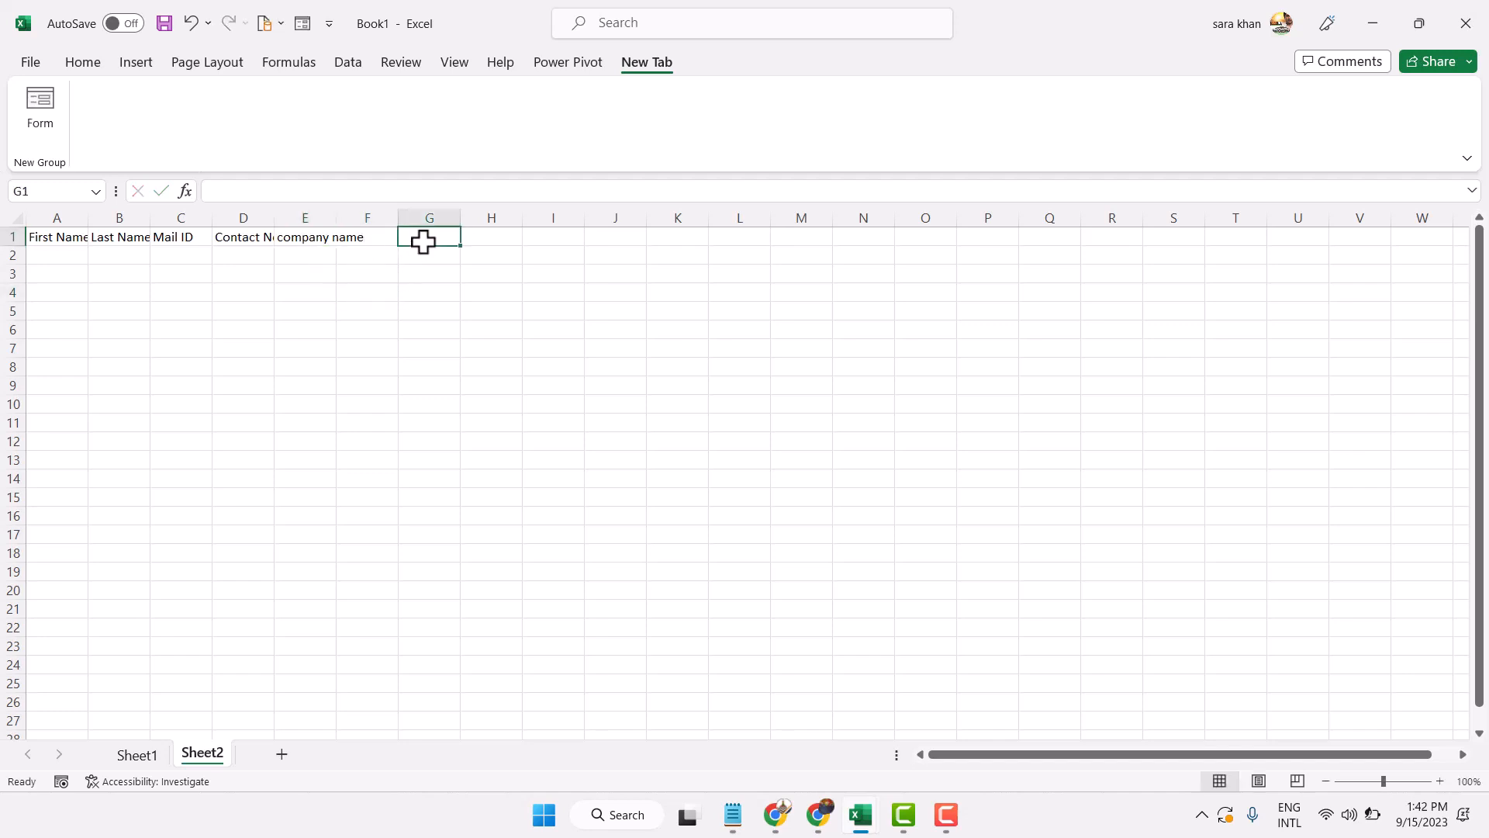
type("S")
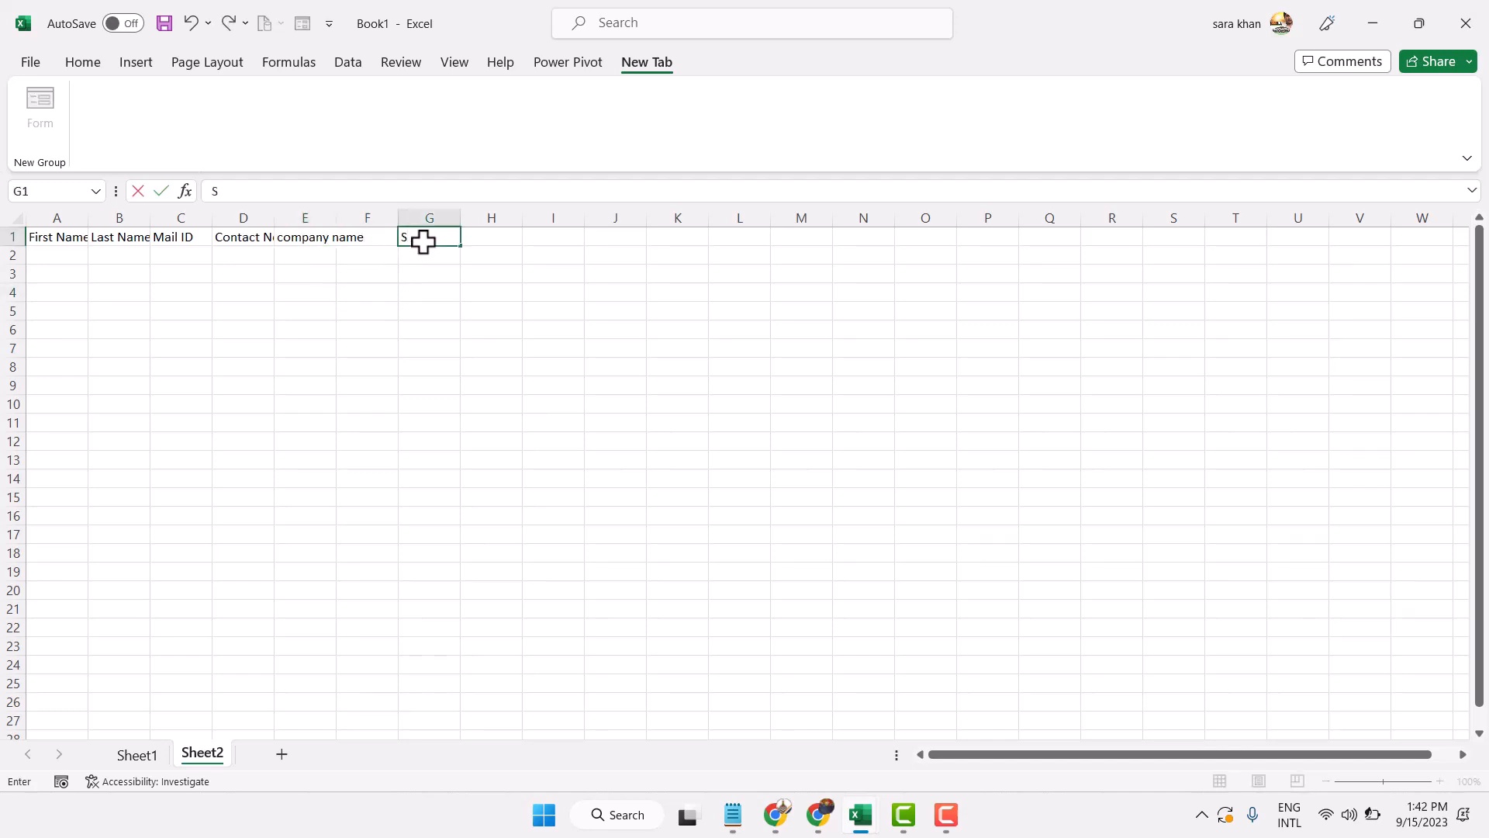
key("BackSpace")
type("Designation")
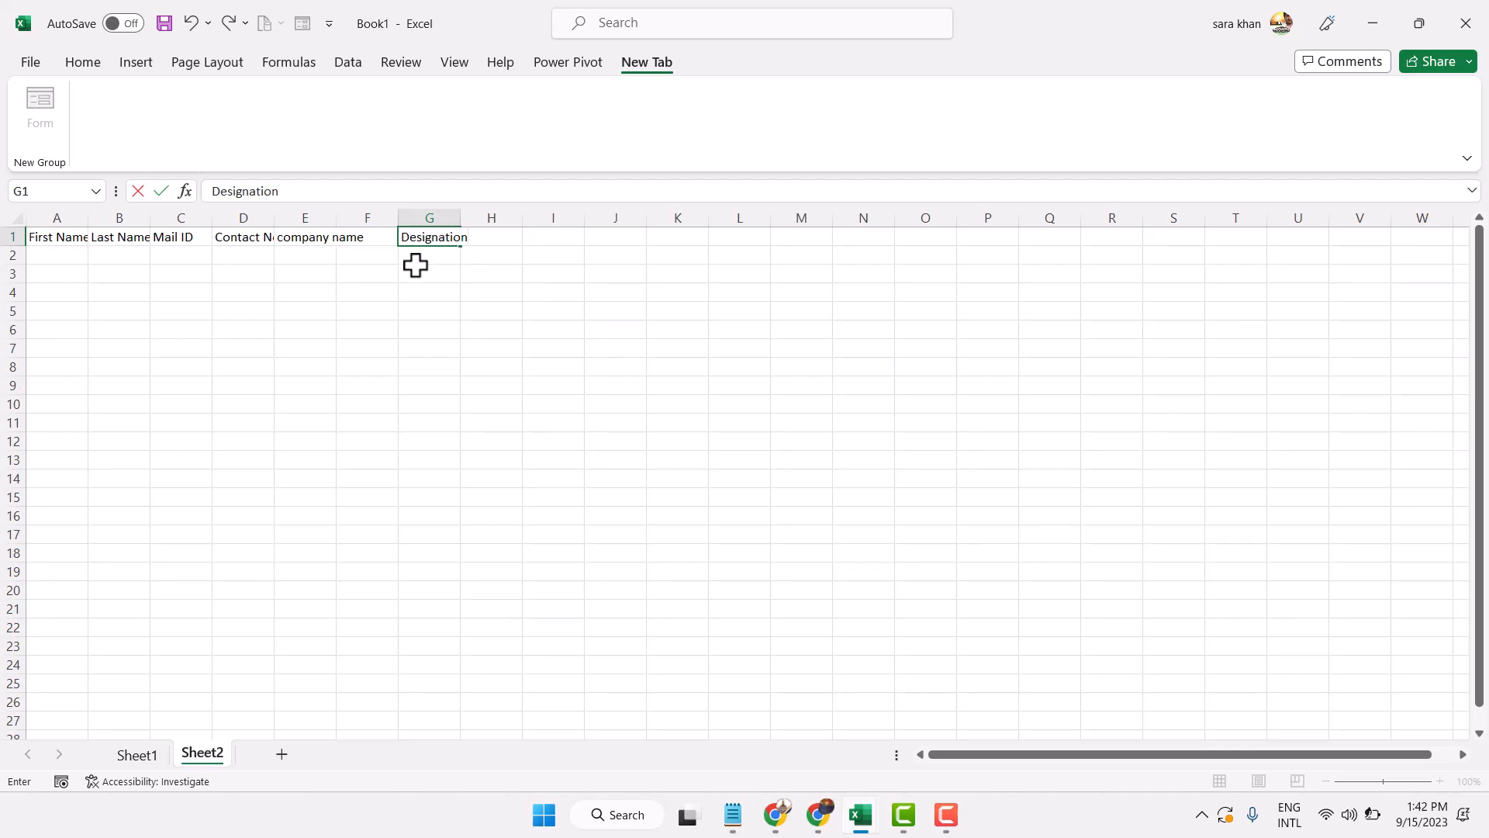
left_click(417, 271)
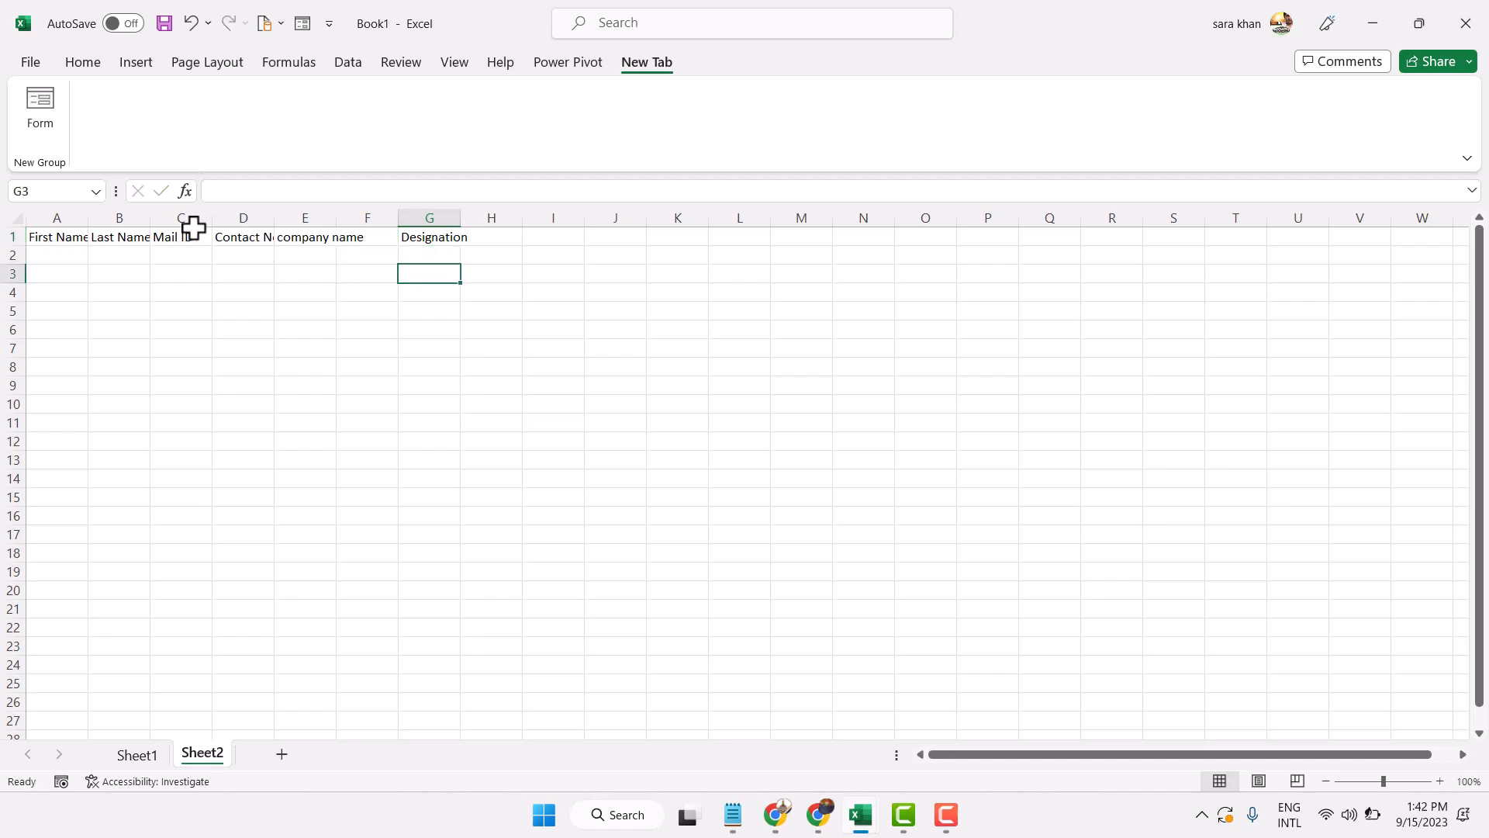
Widen columns A–G to 132 pixels and set the font size to 16
left_click(78, 221)
left_click_drag(78, 221, 448, 224)
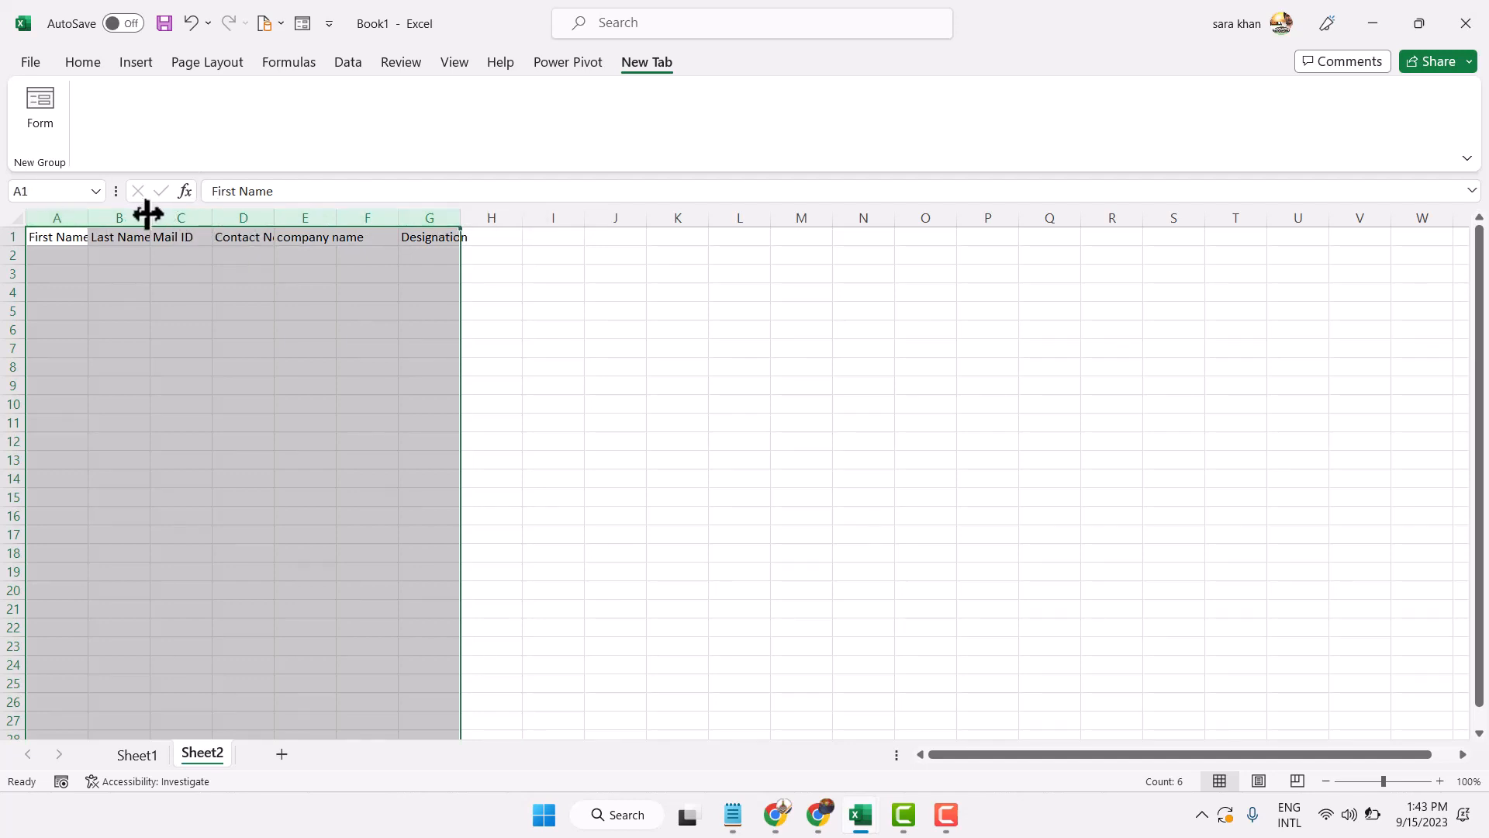
left_click_drag(146, 212, 235, 215)
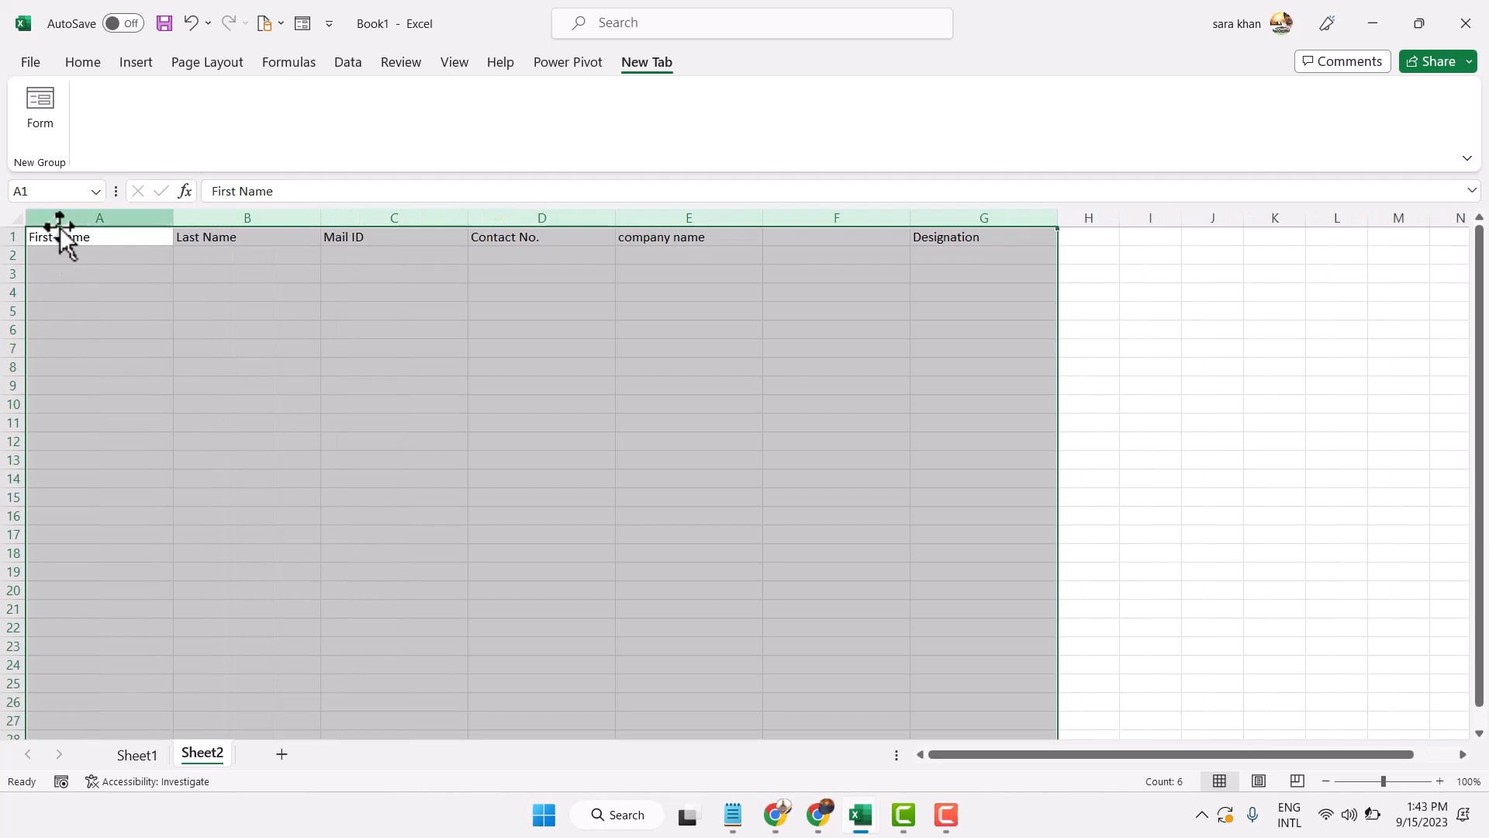
left_click(76, 64)
left_click(269, 100)
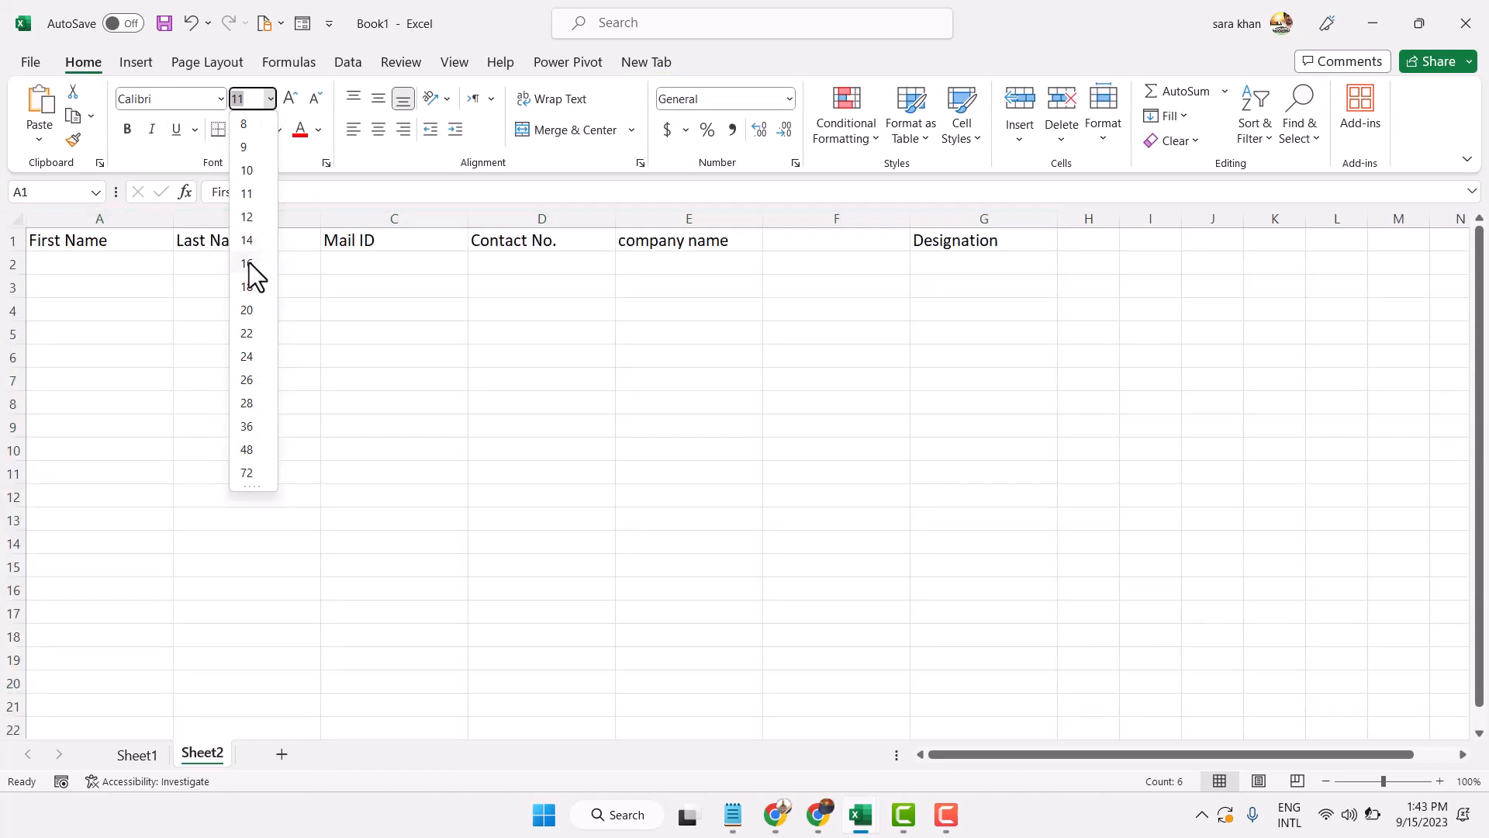
left_click(247, 263)
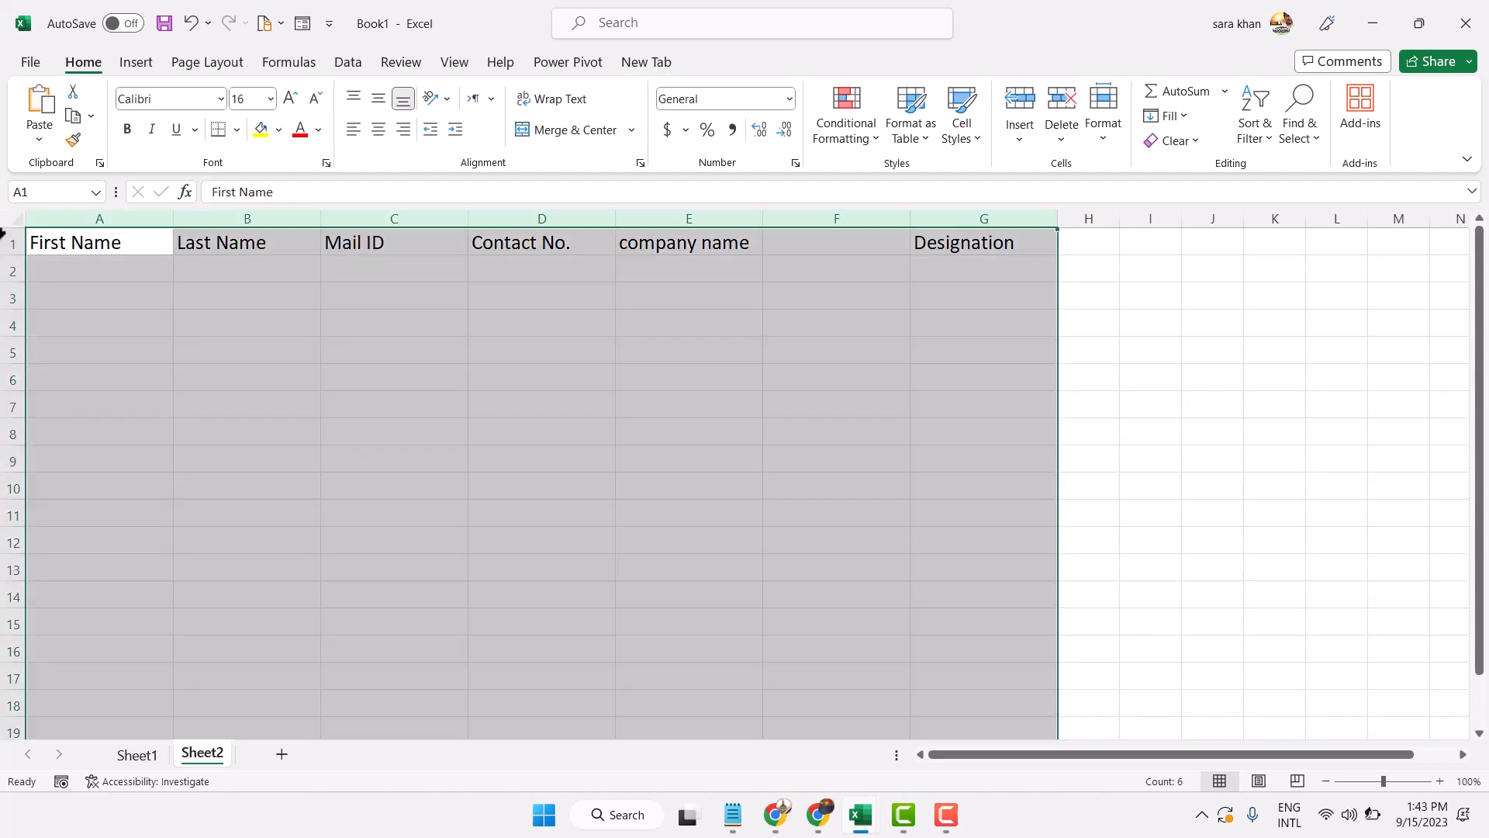
Add the Address header in F1 and centre all row 1 headers
type("Ad")
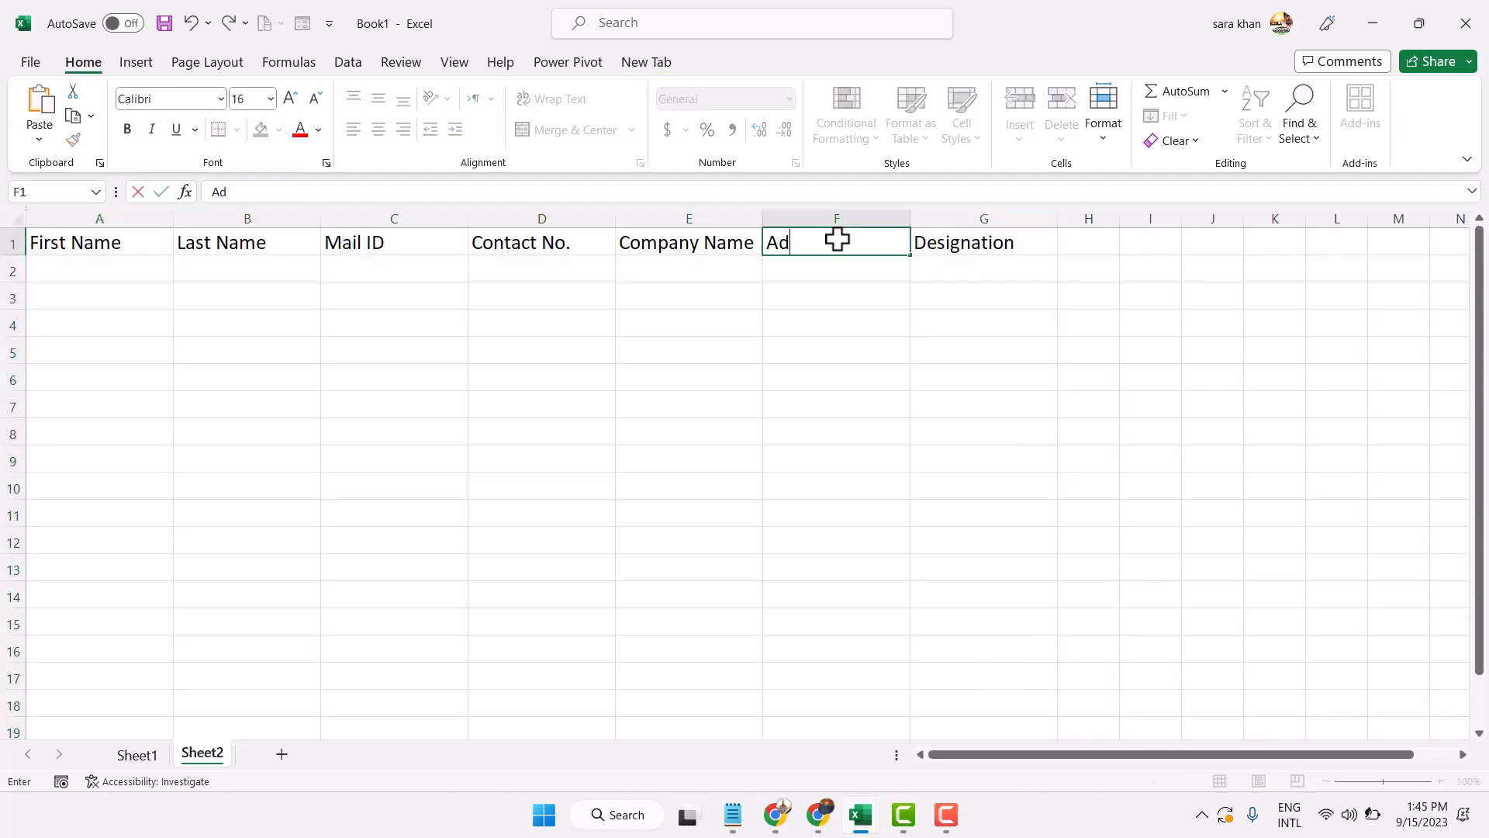
type("dress")
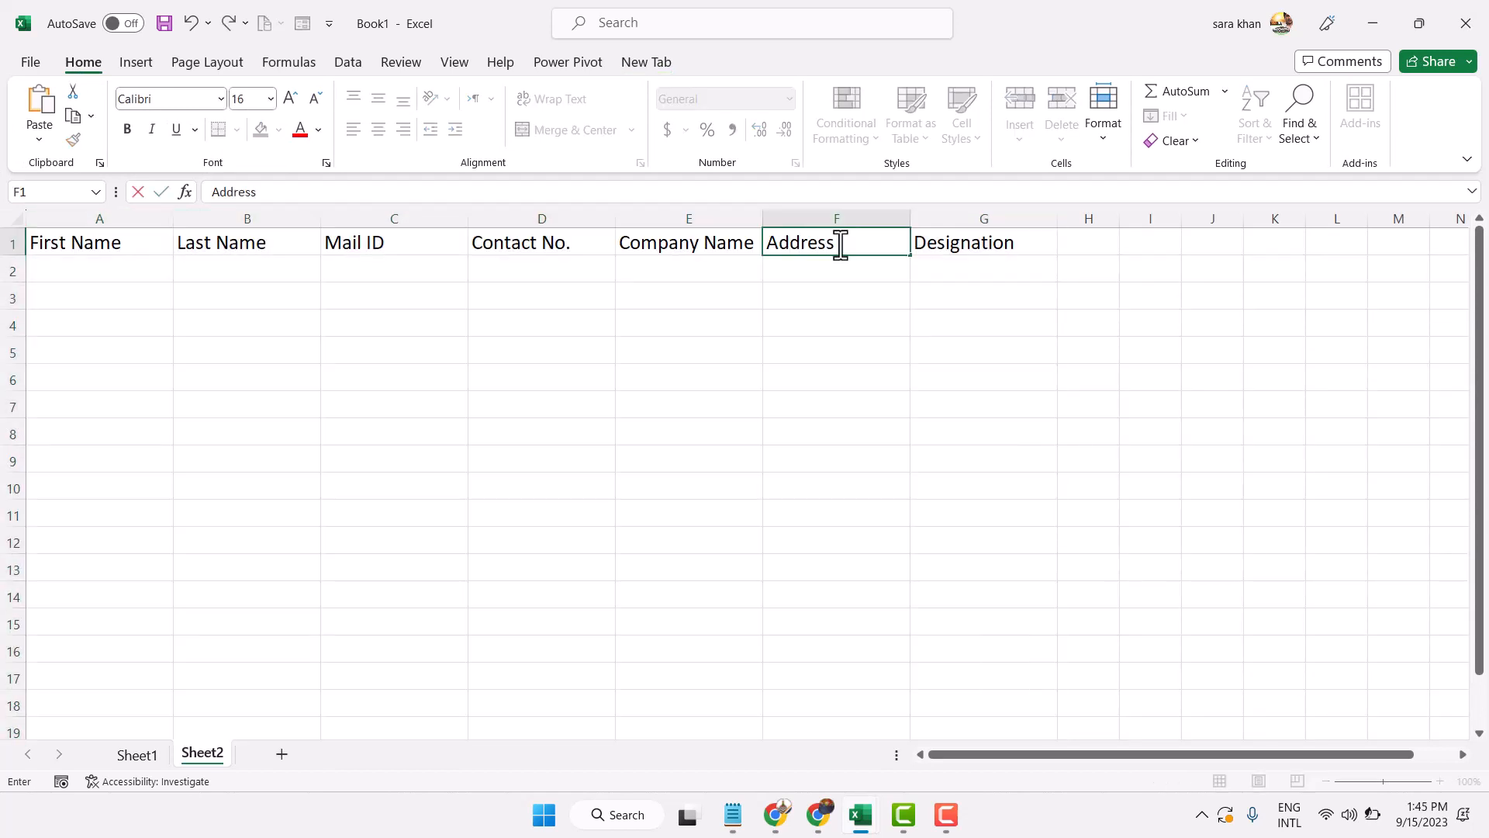
left_click(818, 295)
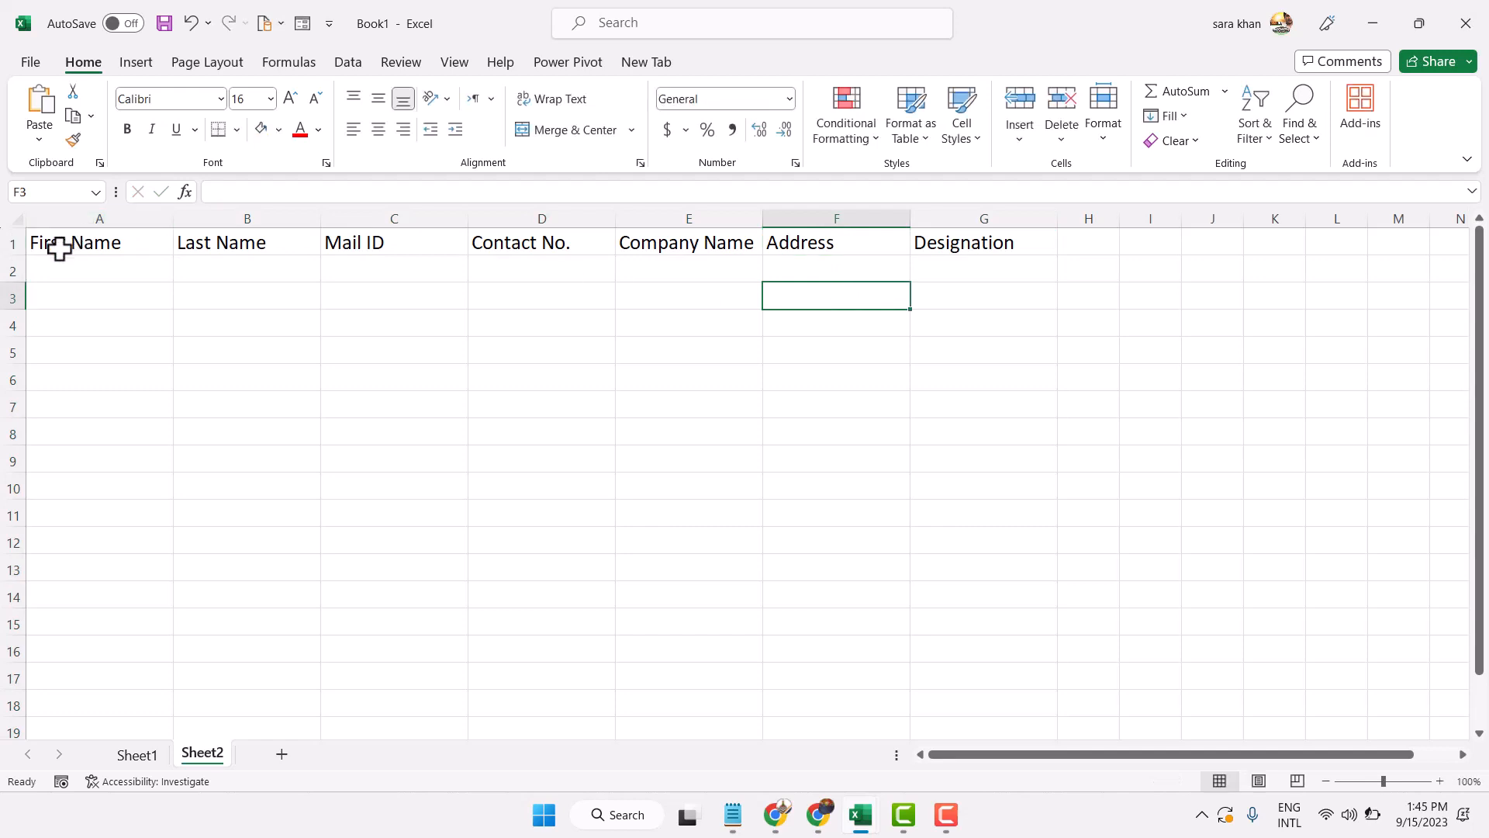
left_click_drag(62, 243, 970, 239)
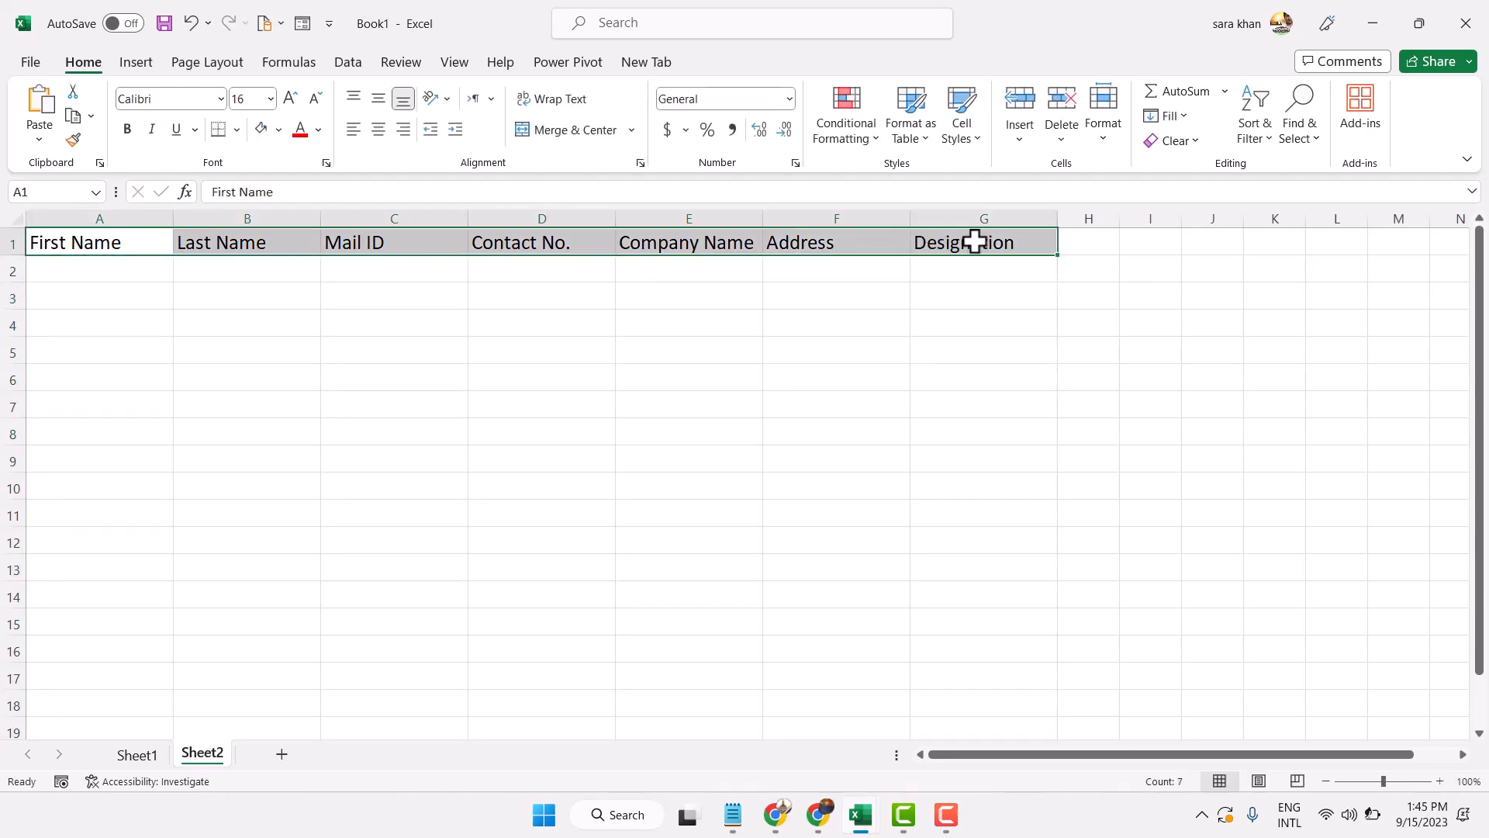
left_click(379, 129)
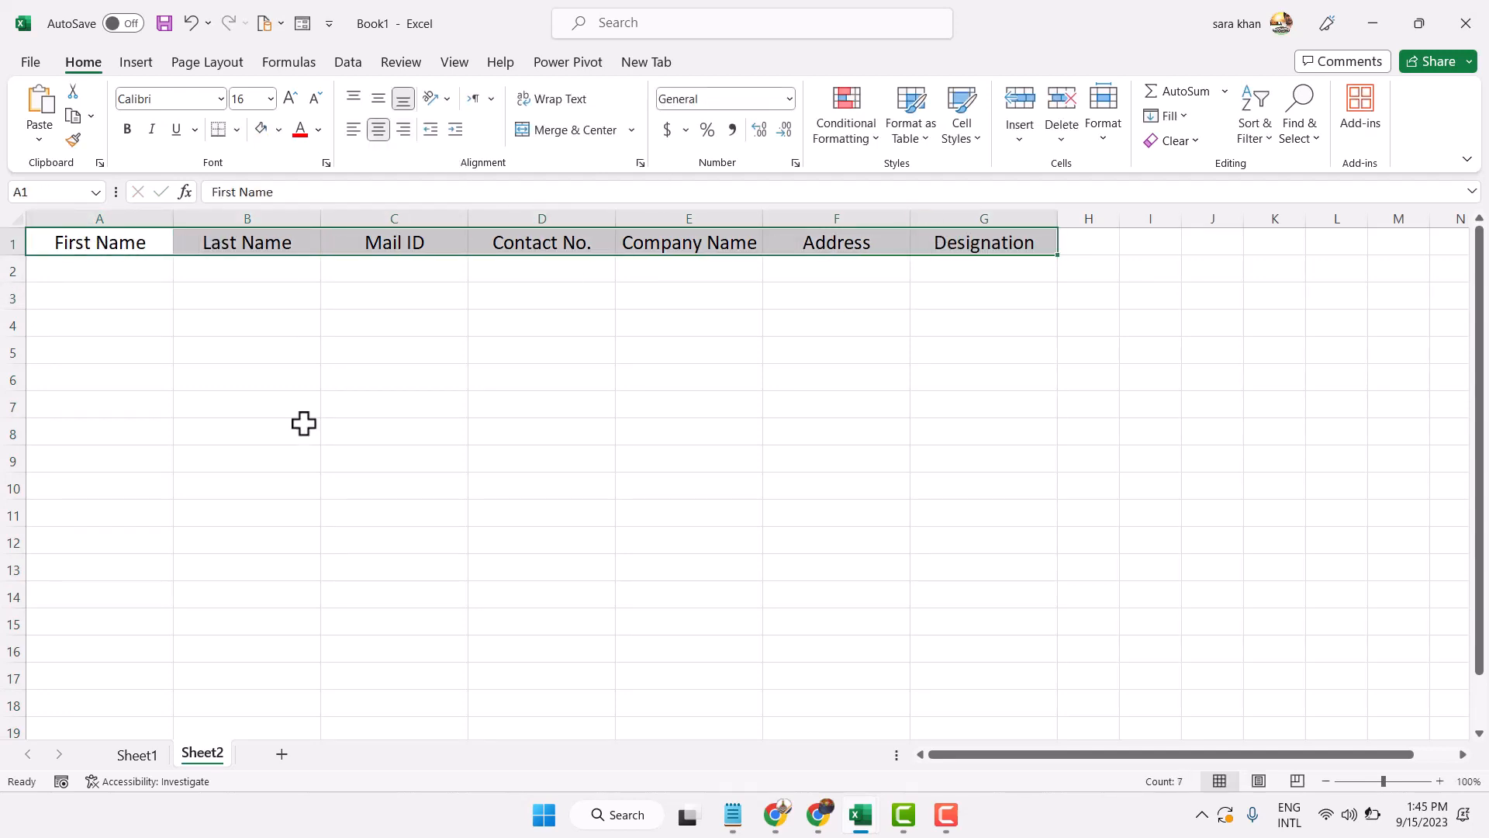
Convert the header range A1:G1 into a table with 'My table has headers' ticked
left_click(291, 300)
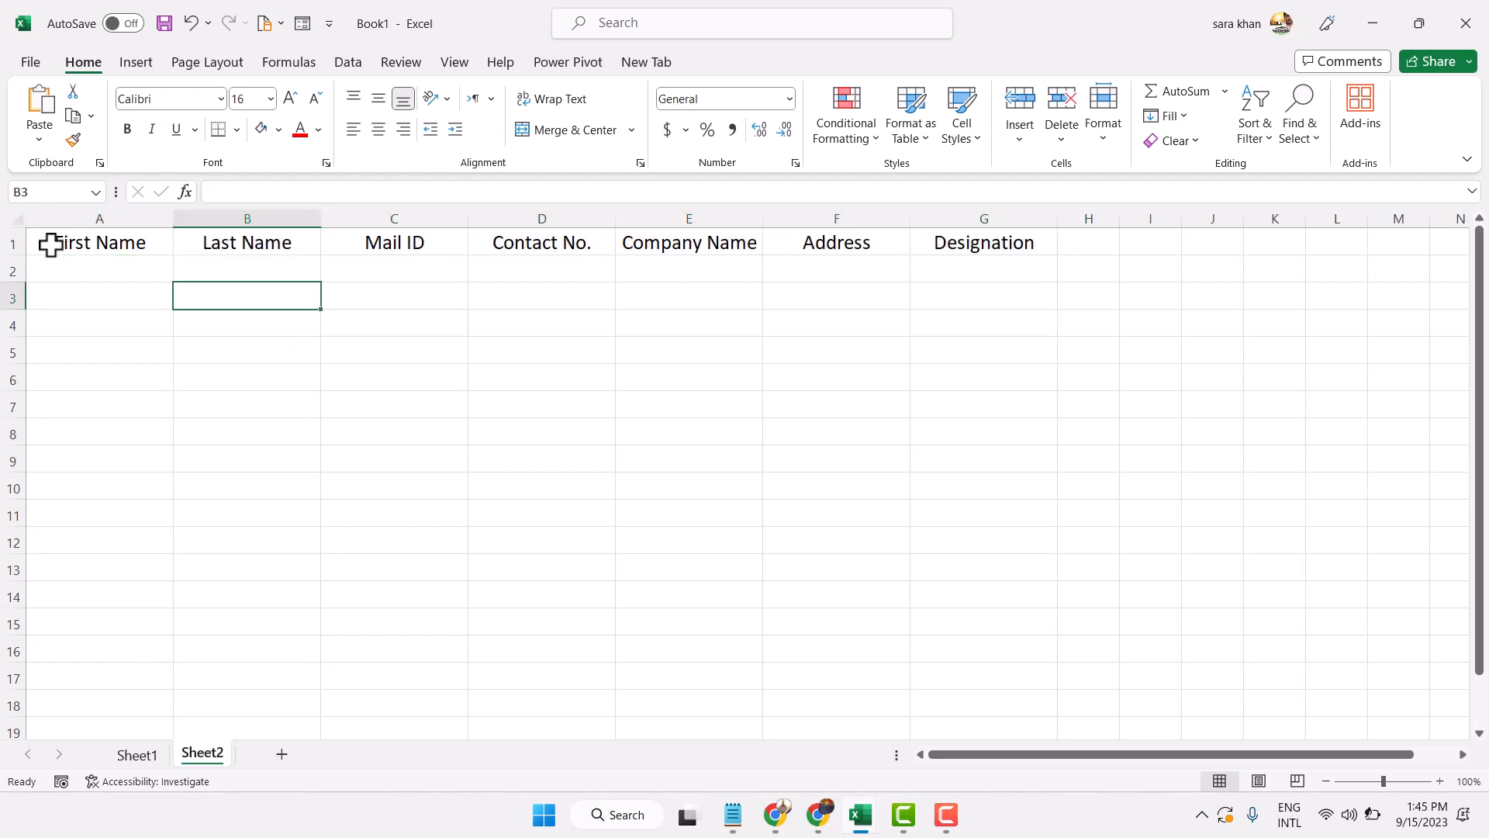
left_click_drag(43, 242, 1008, 239)
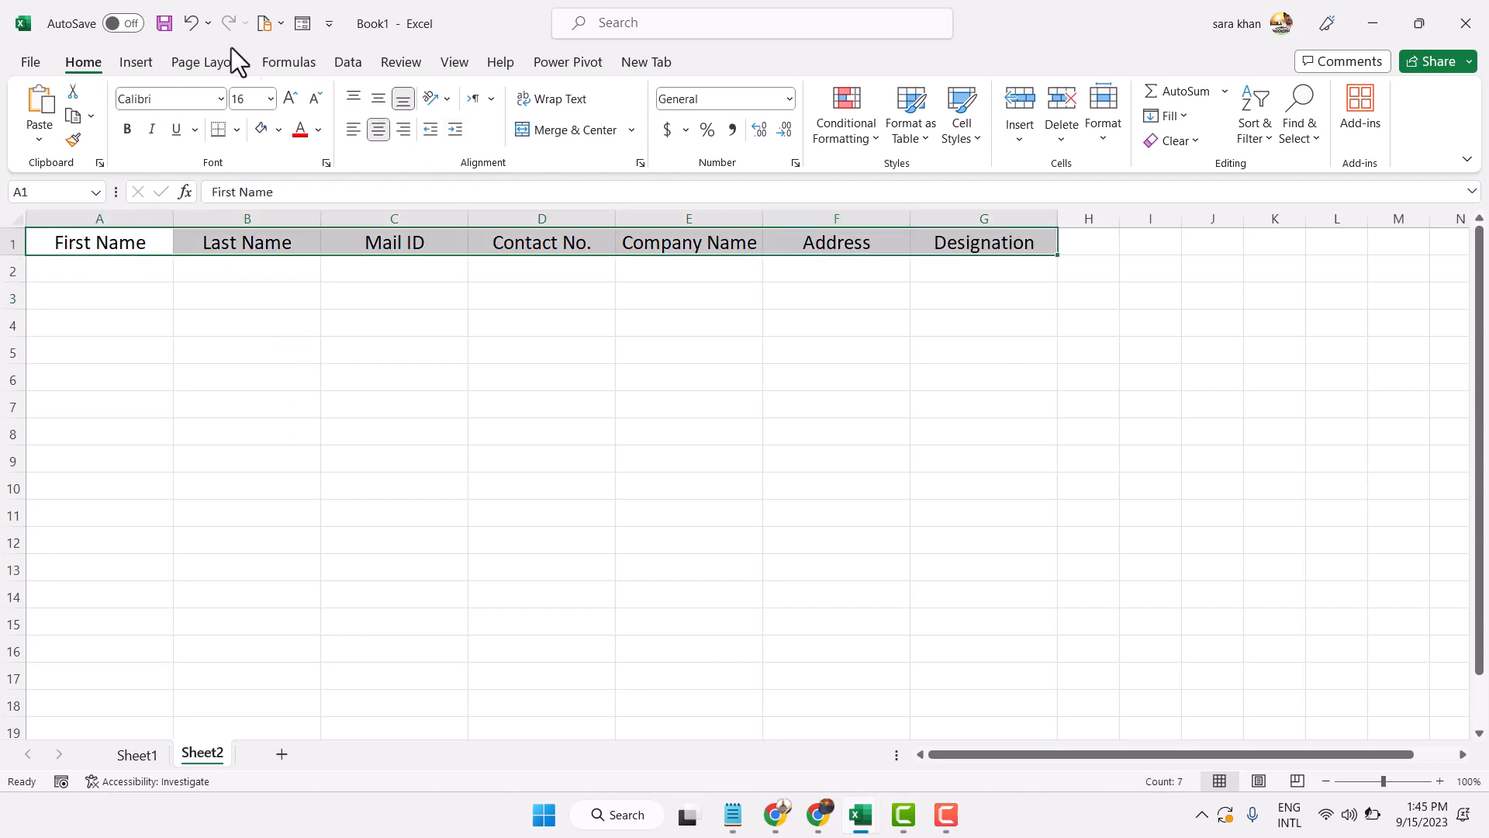
left_click(136, 66)
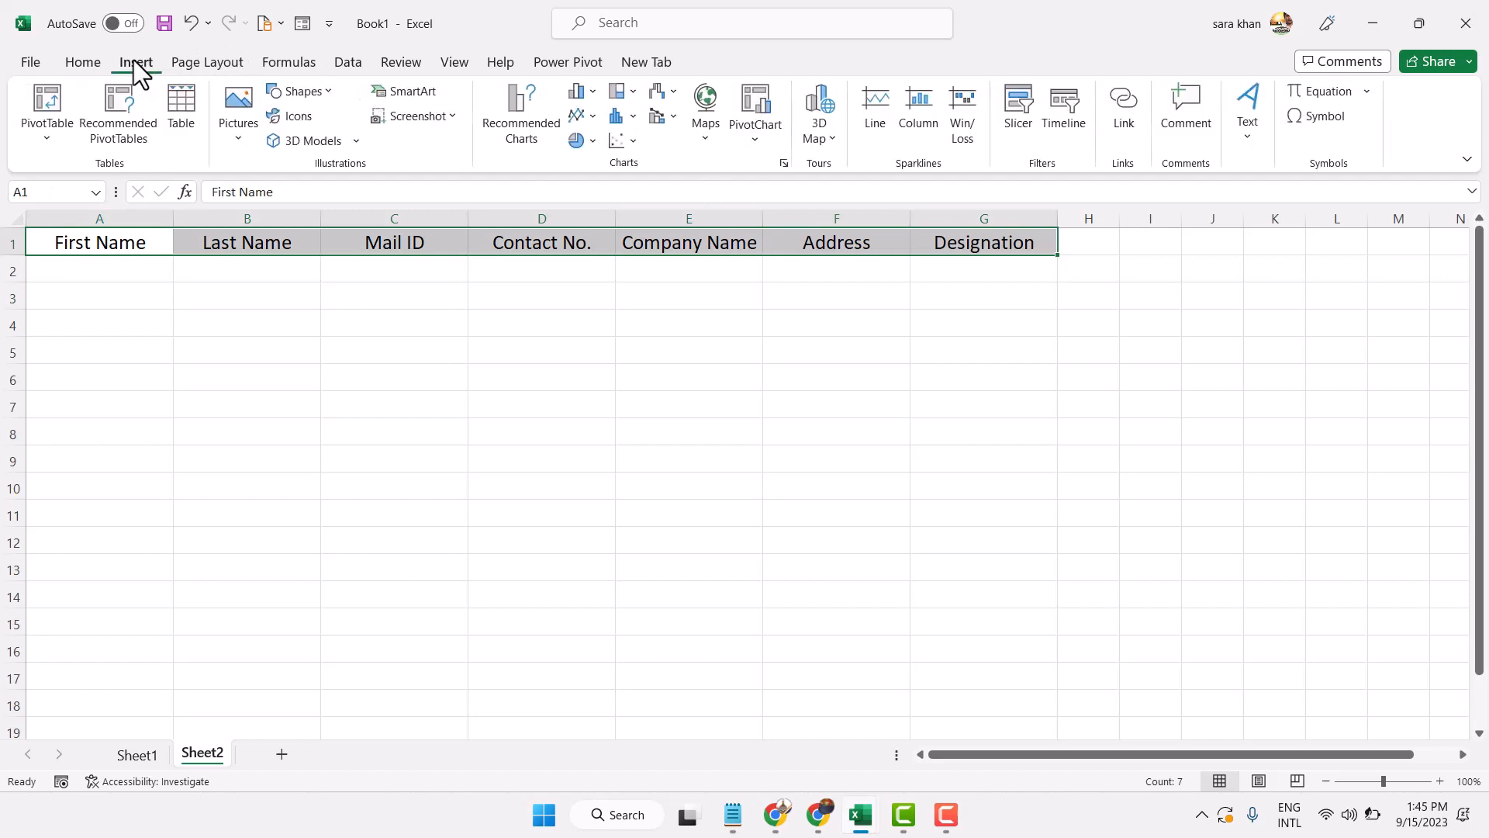
left_click(183, 109)
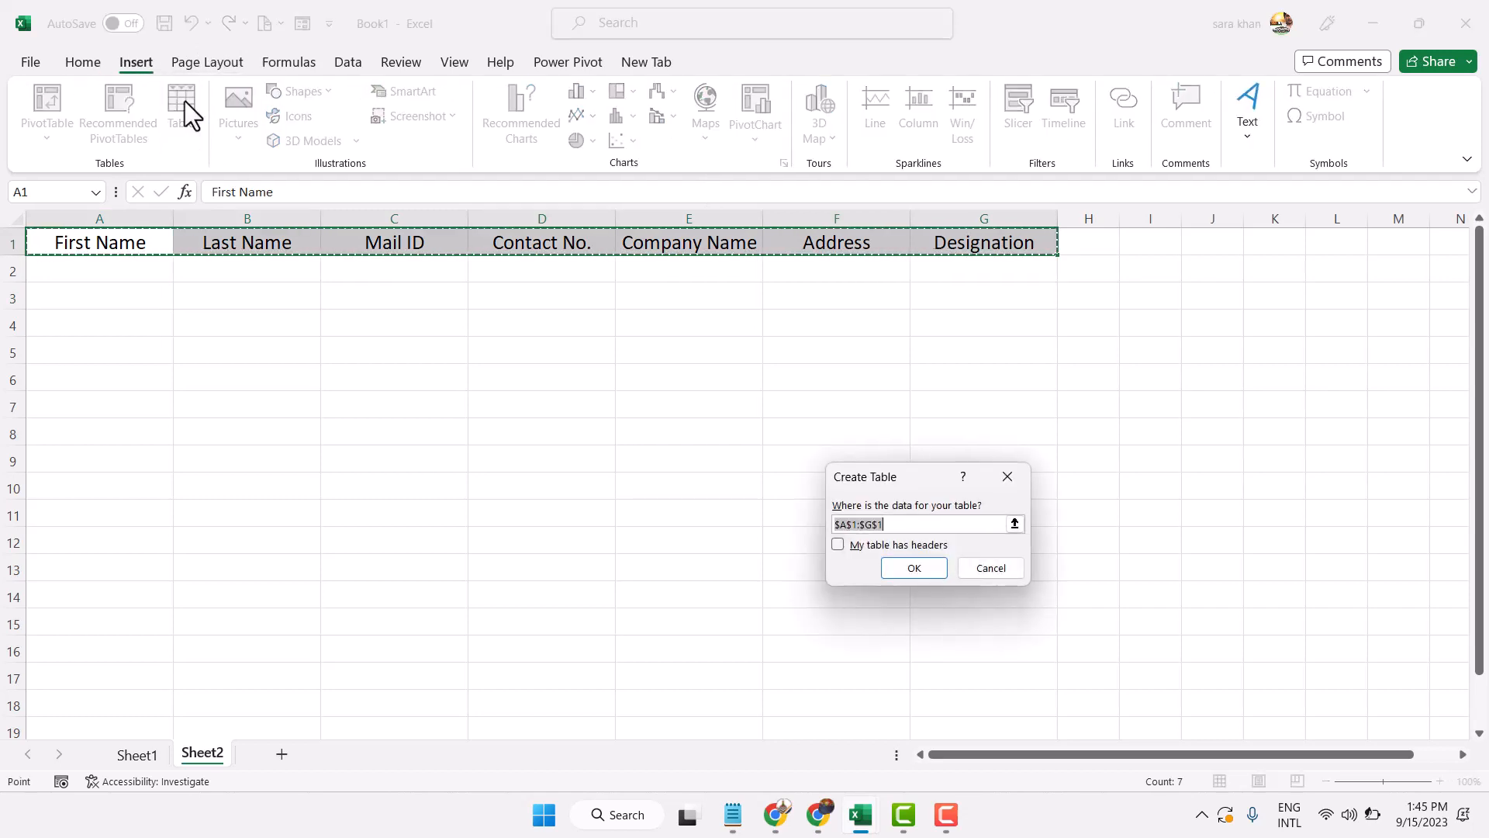
left_click(839, 544)
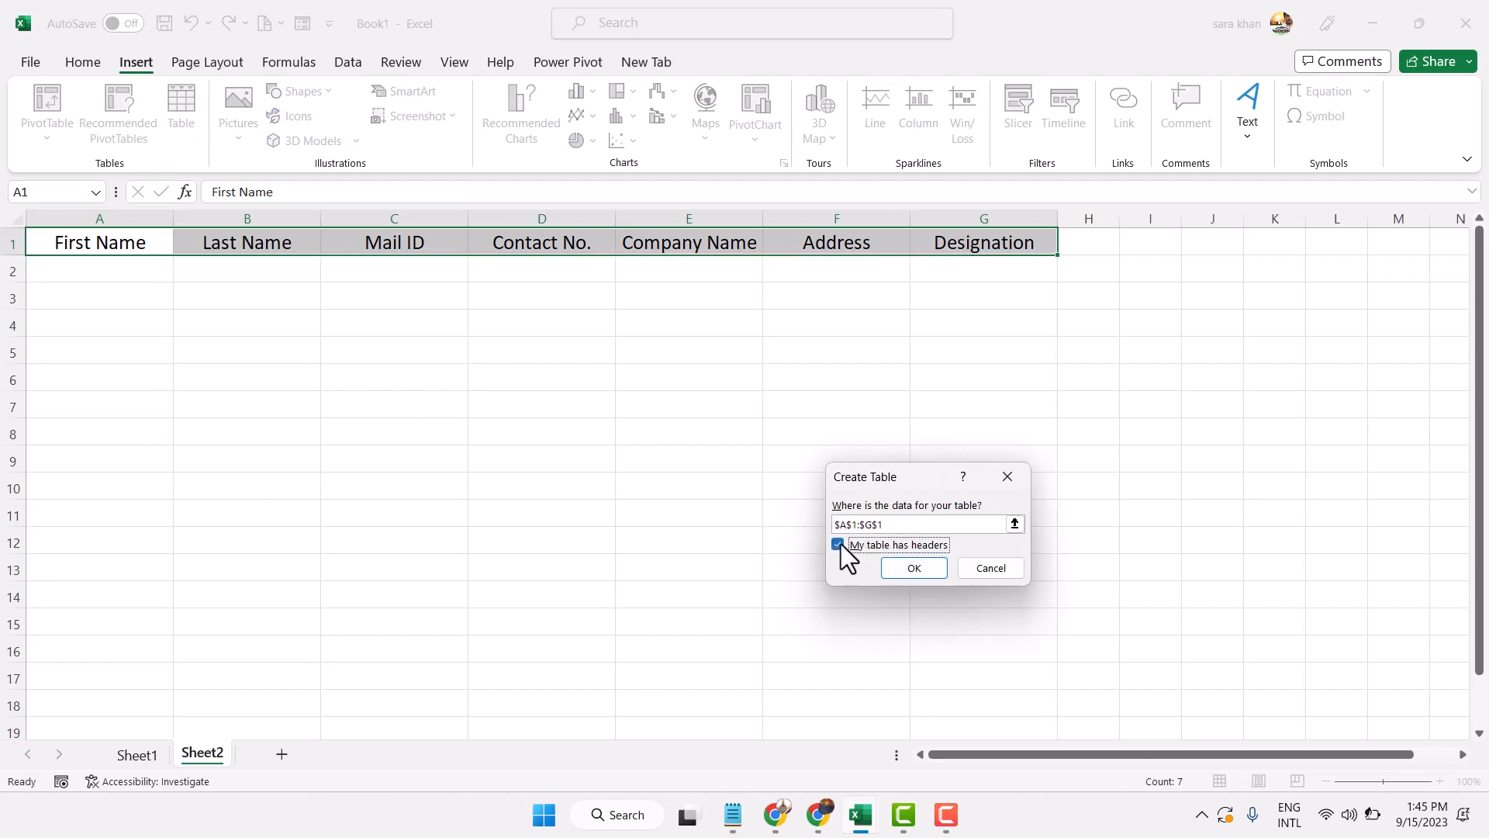
left_click(923, 572)
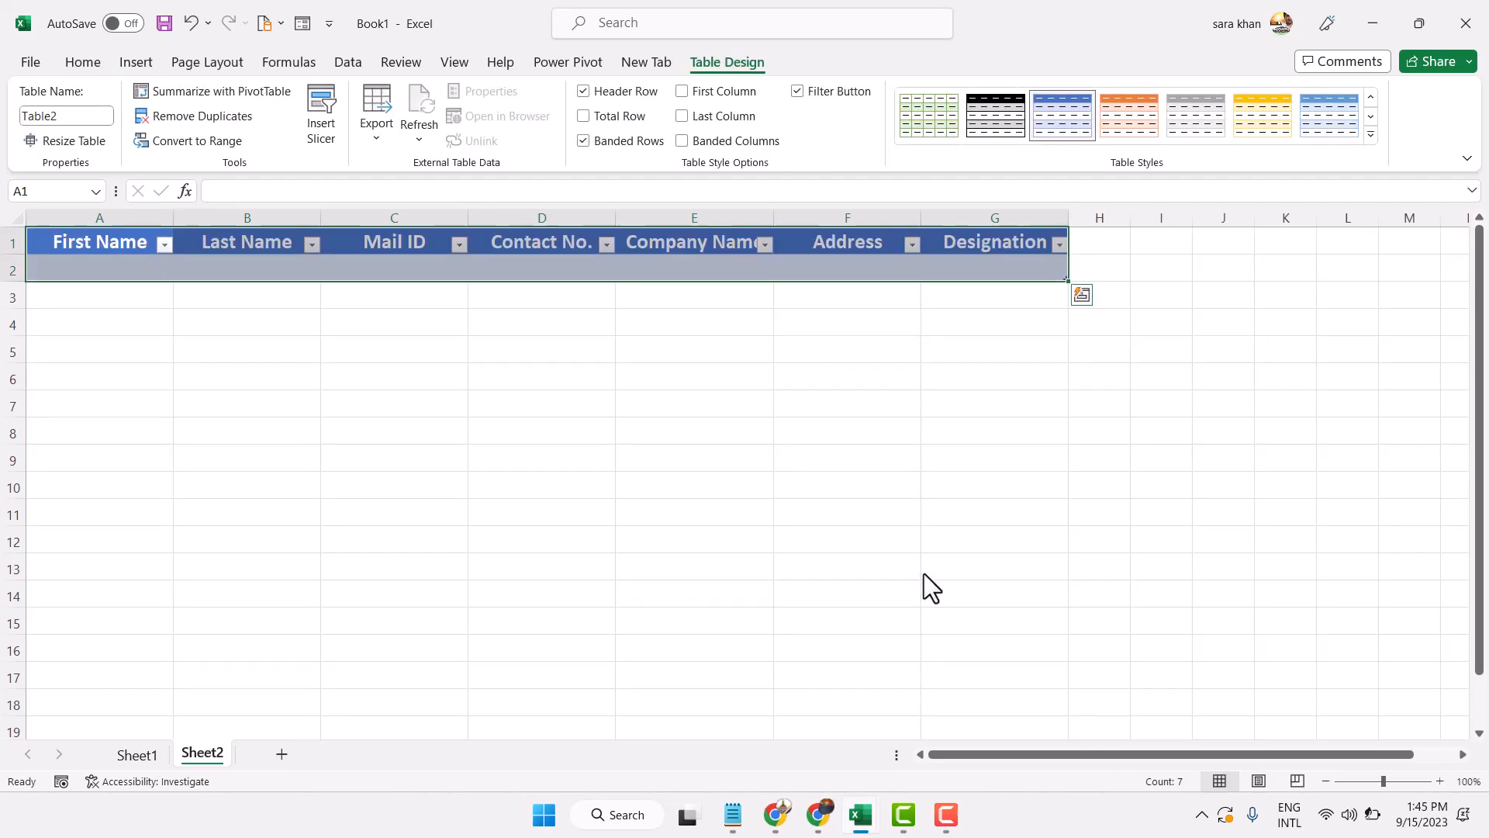
Open Excel Options from the File backstage, showing the General page
left_click(31, 62)
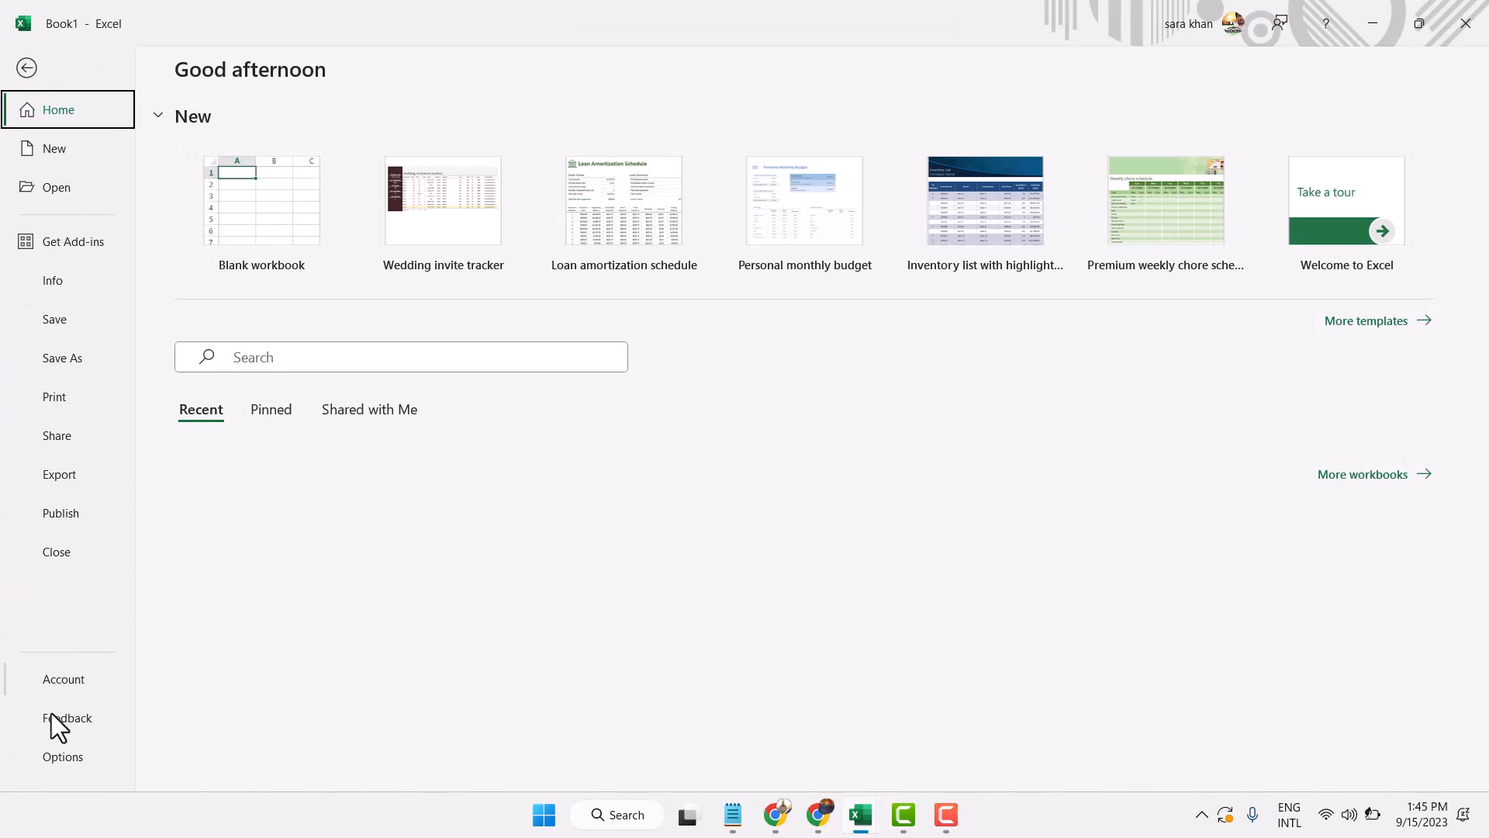
left_click(54, 754)
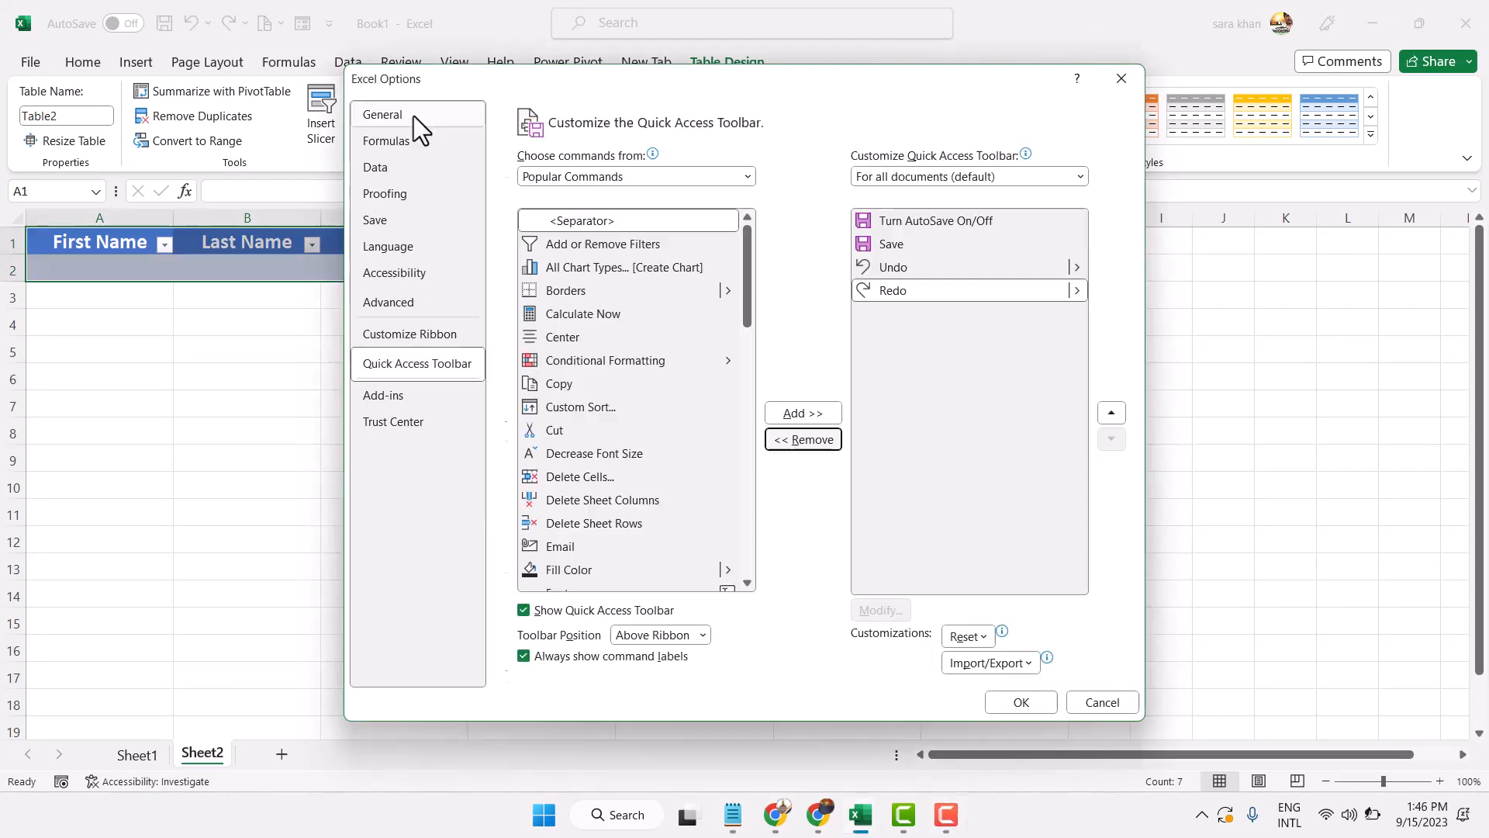
left_click(413, 115)
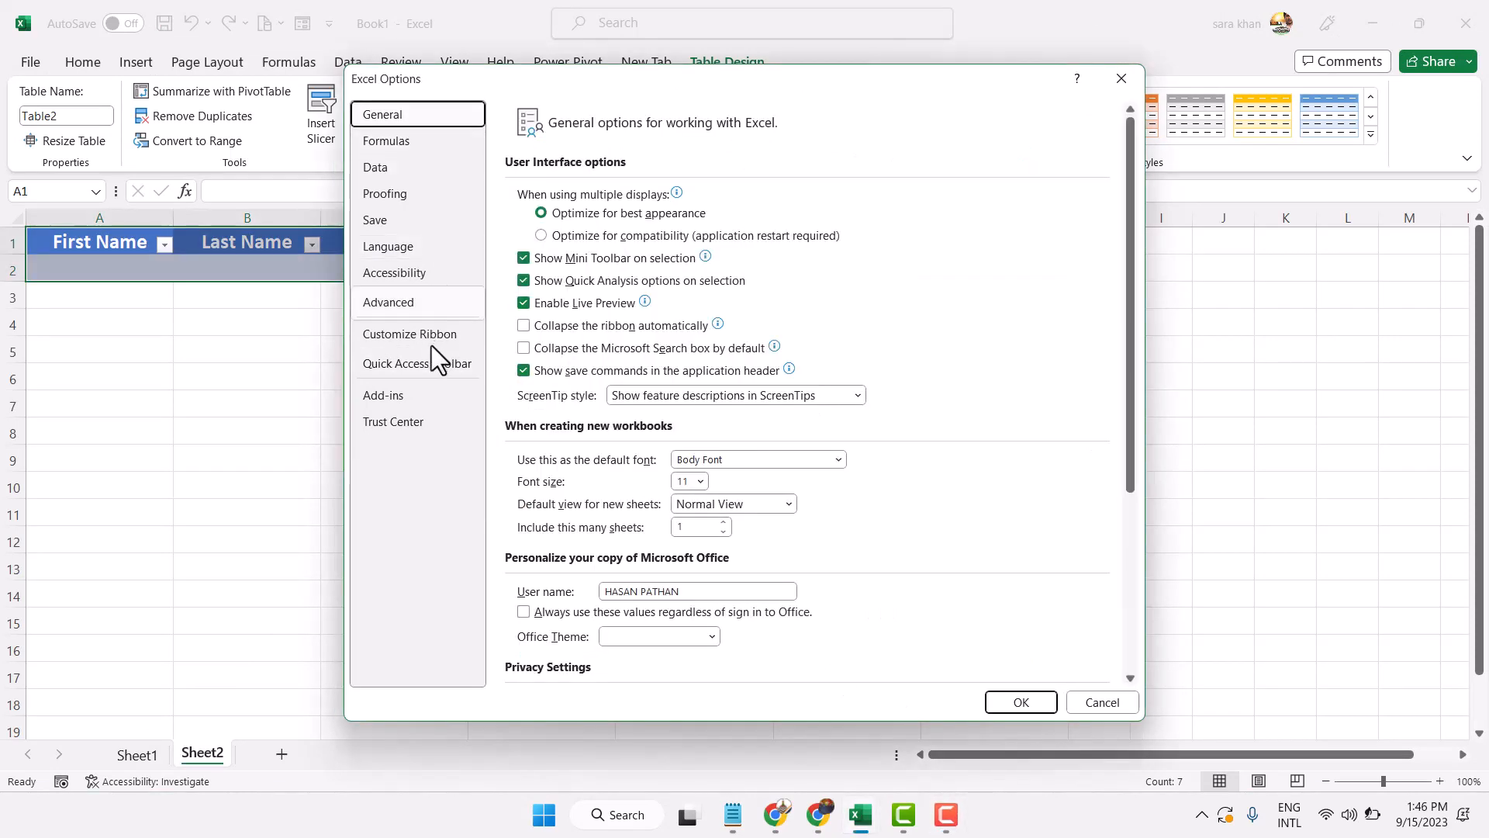
Add the Form command from Commands Not in the Ribbon to the Quick Access Toolbar and confirm
left_click(417, 365)
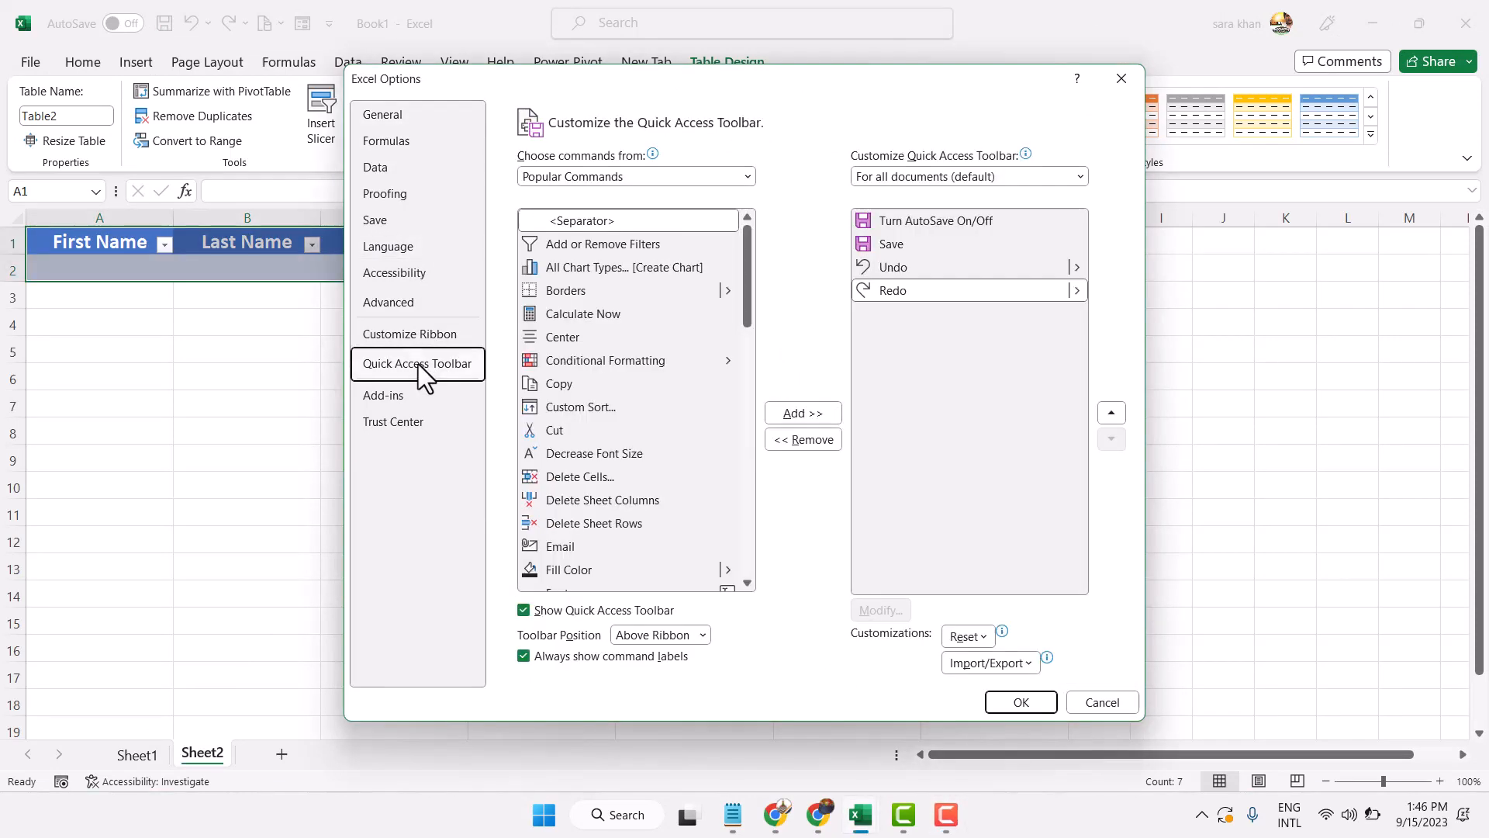
left_click(610, 175)
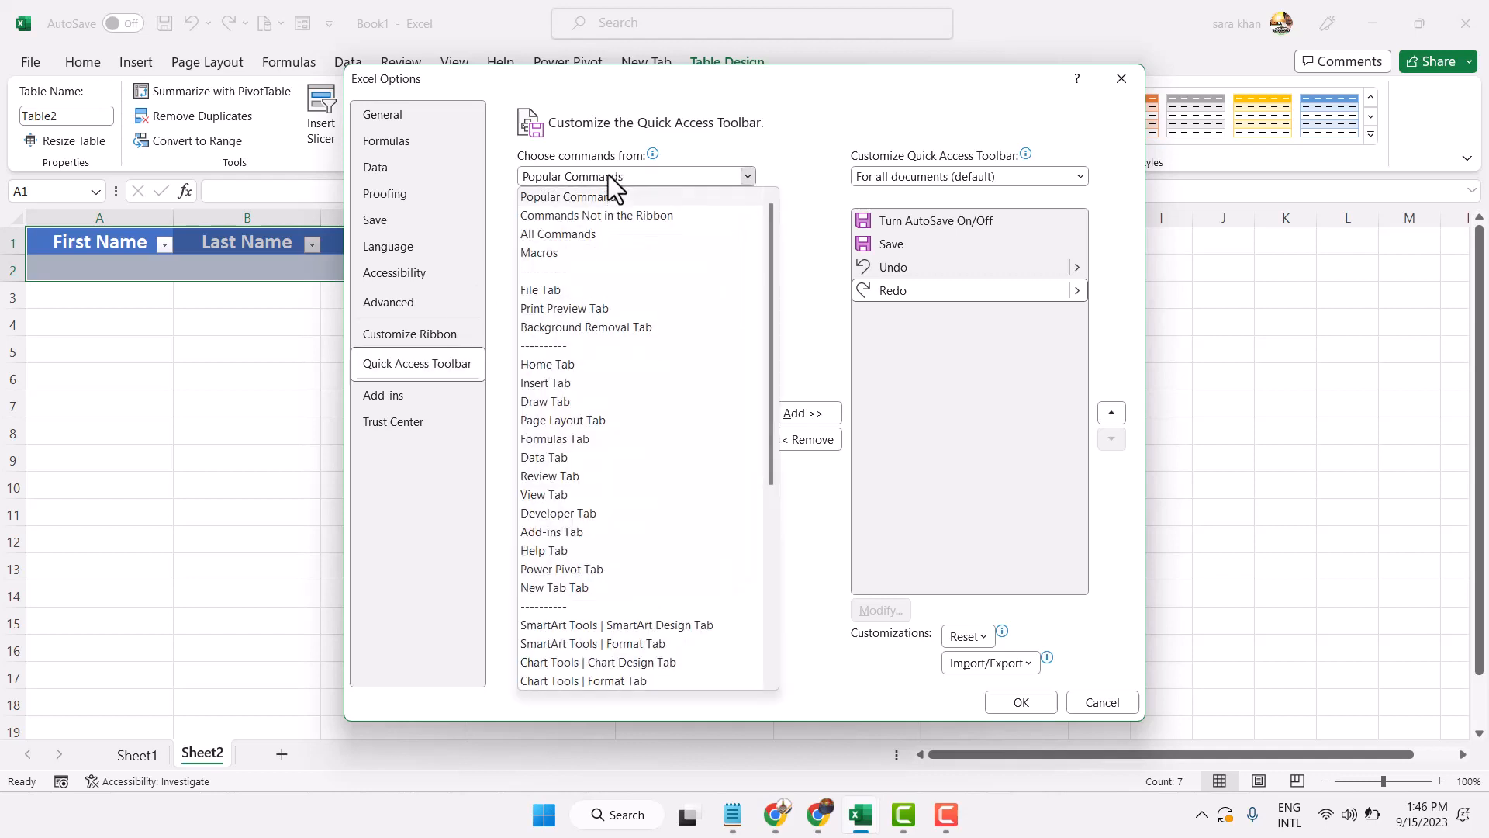
left_click(574, 215)
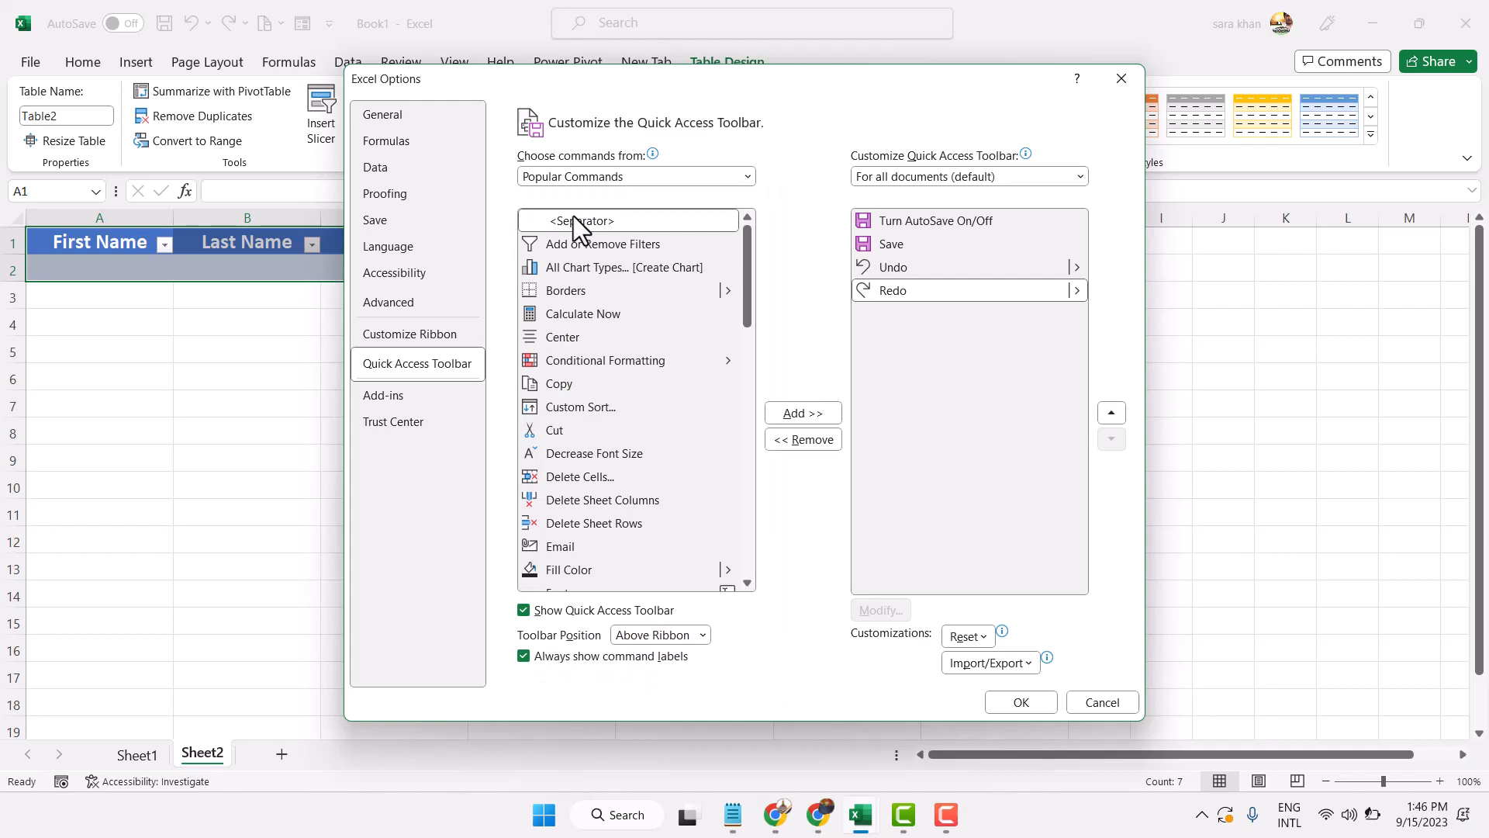
scroll(637, 358, "down", 8)
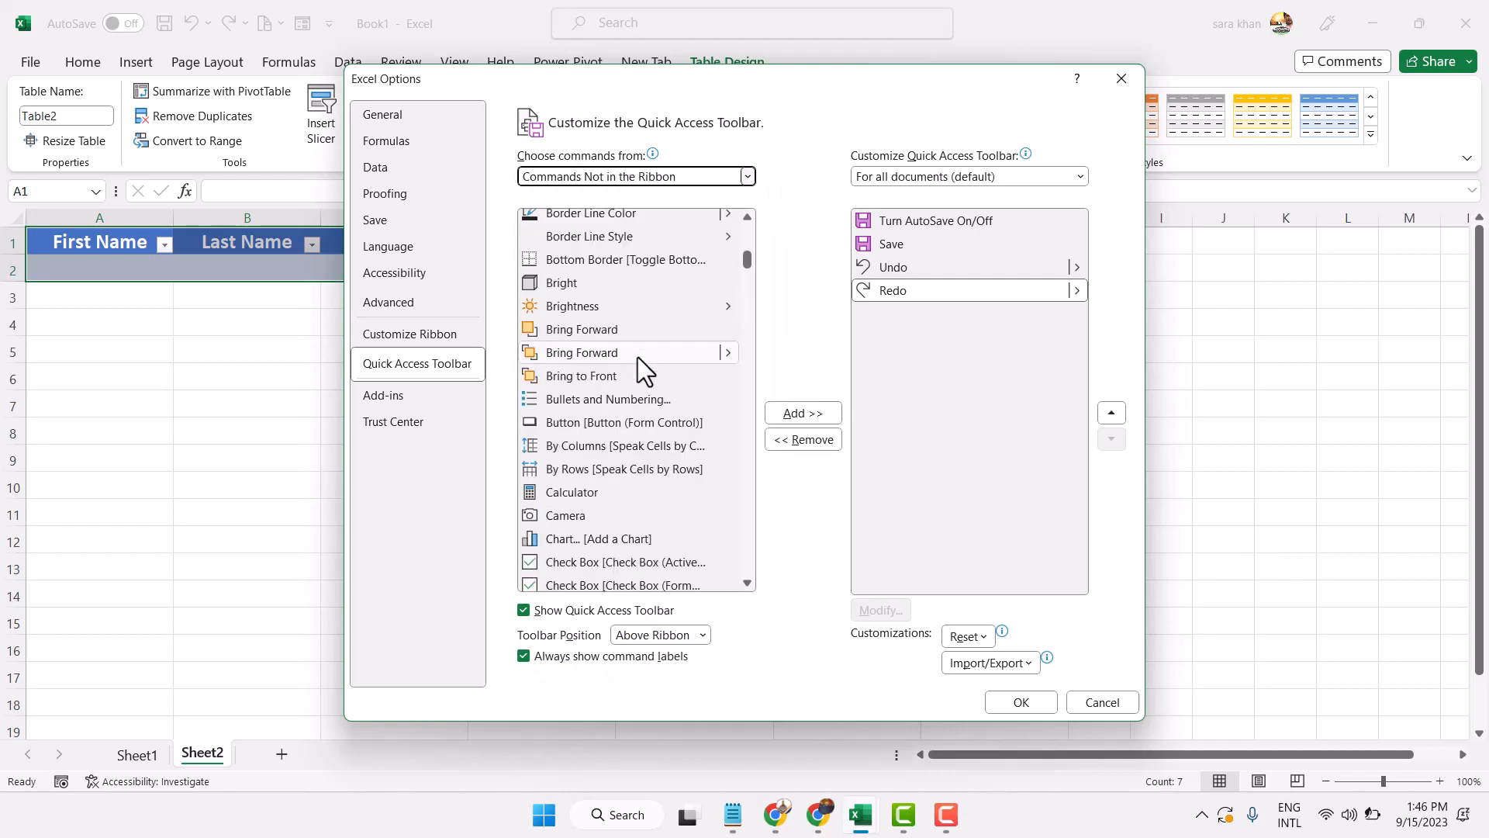
scroll(637, 357, "down", 18)
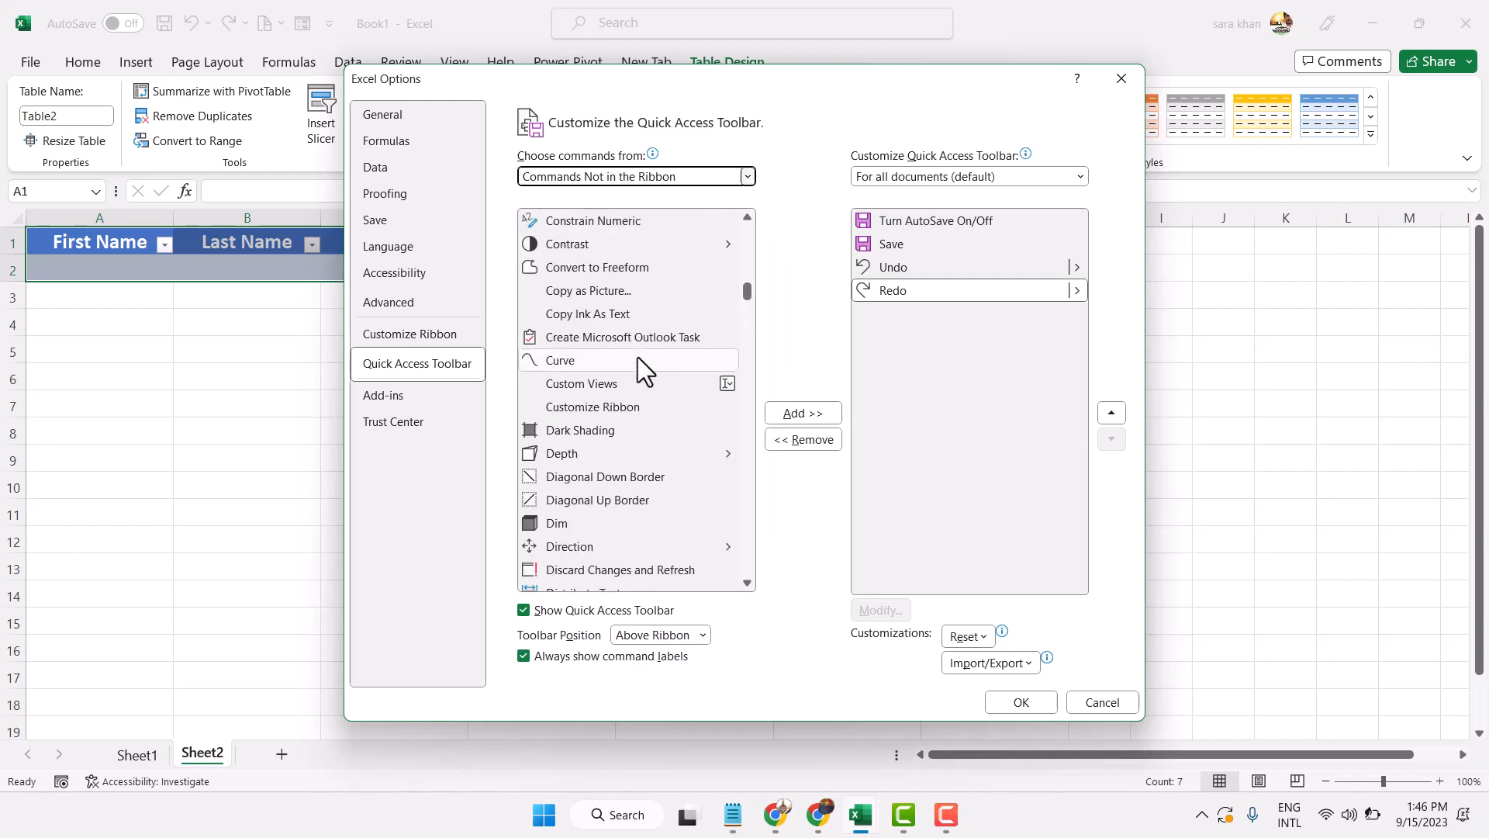
scroll(637, 356, "down", 7)
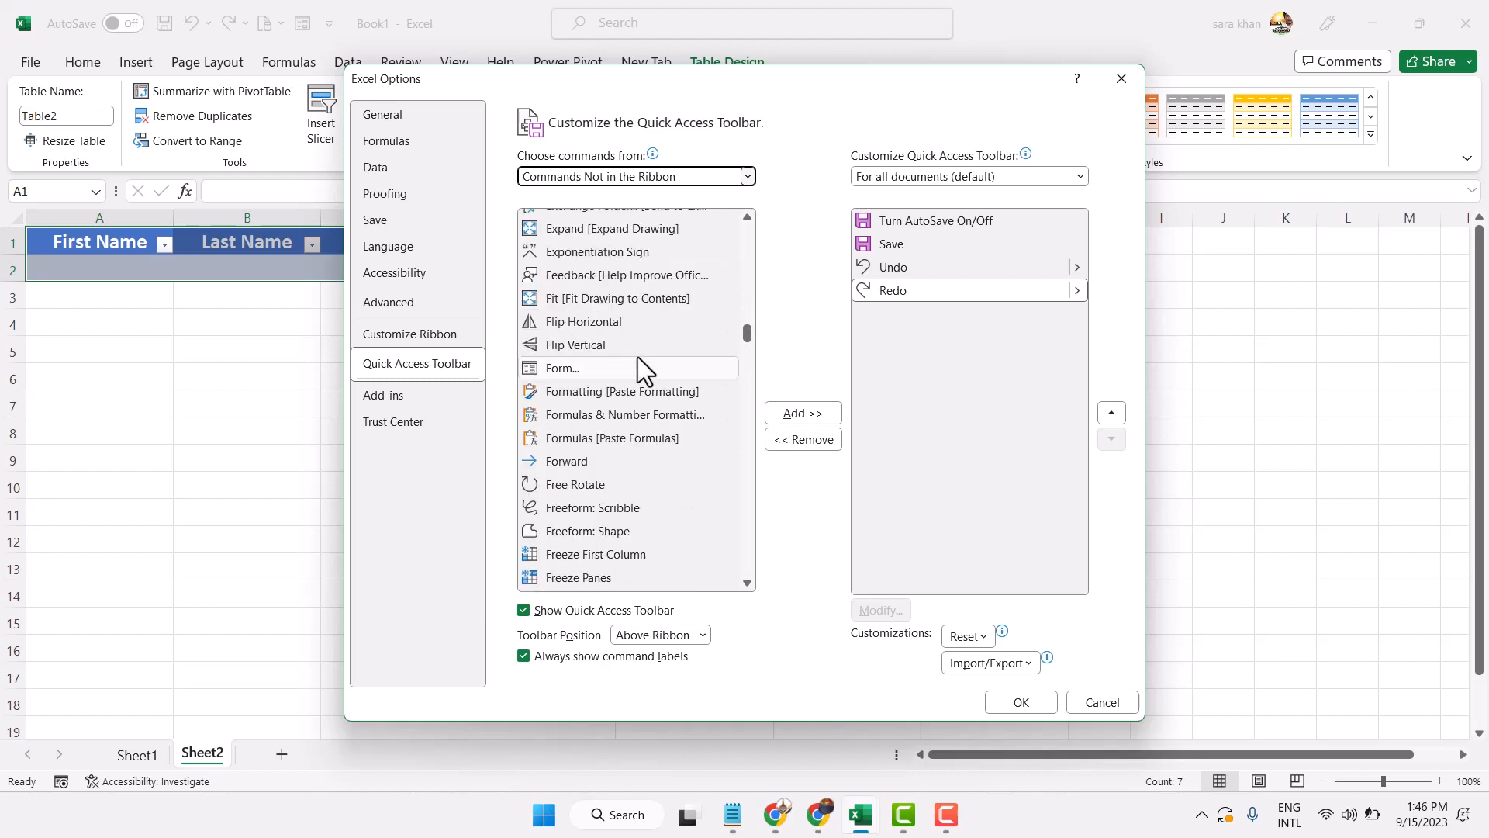
left_click(554, 369)
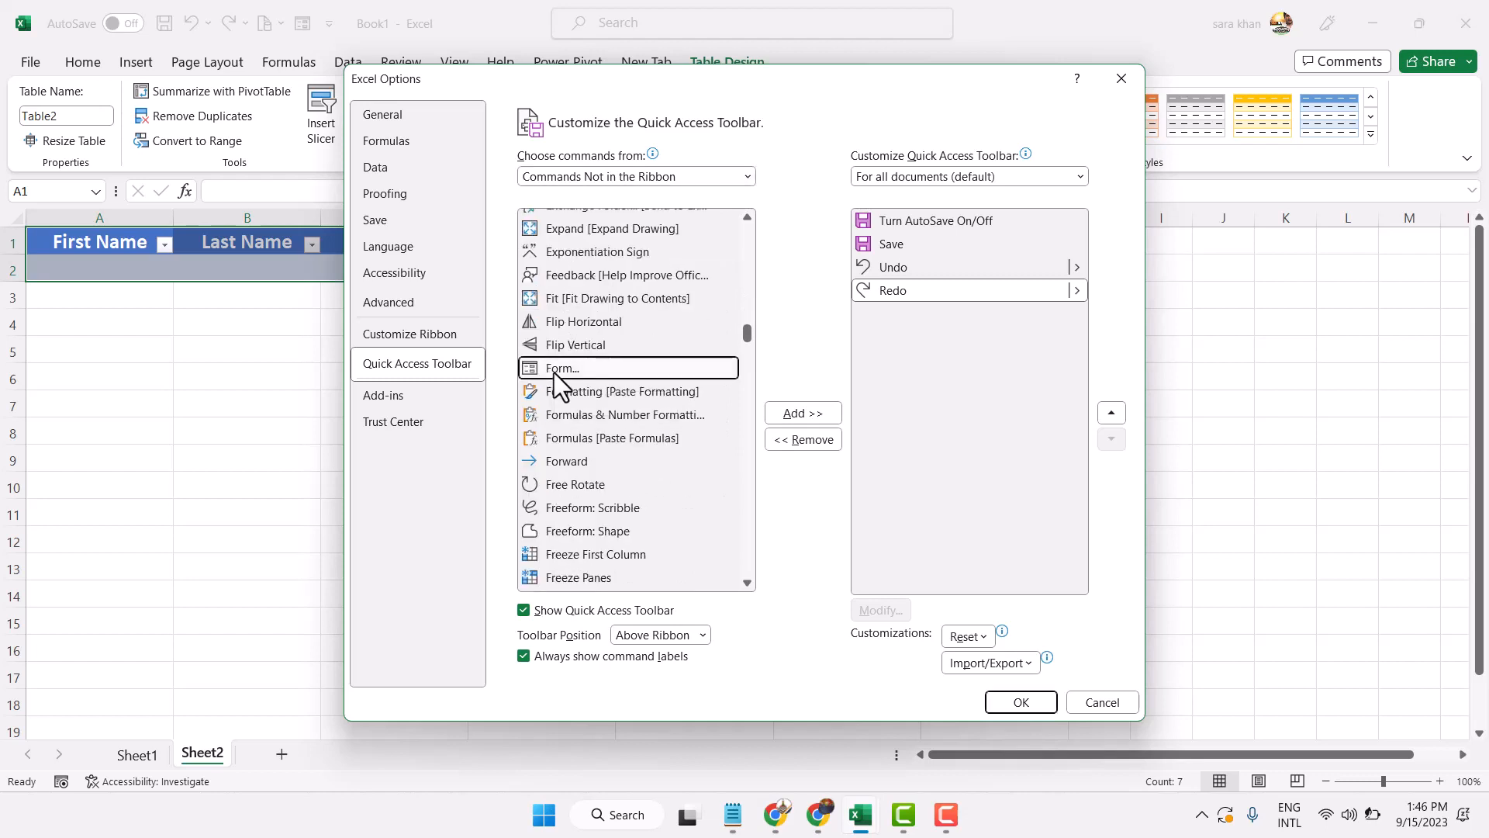
left_click(808, 412)
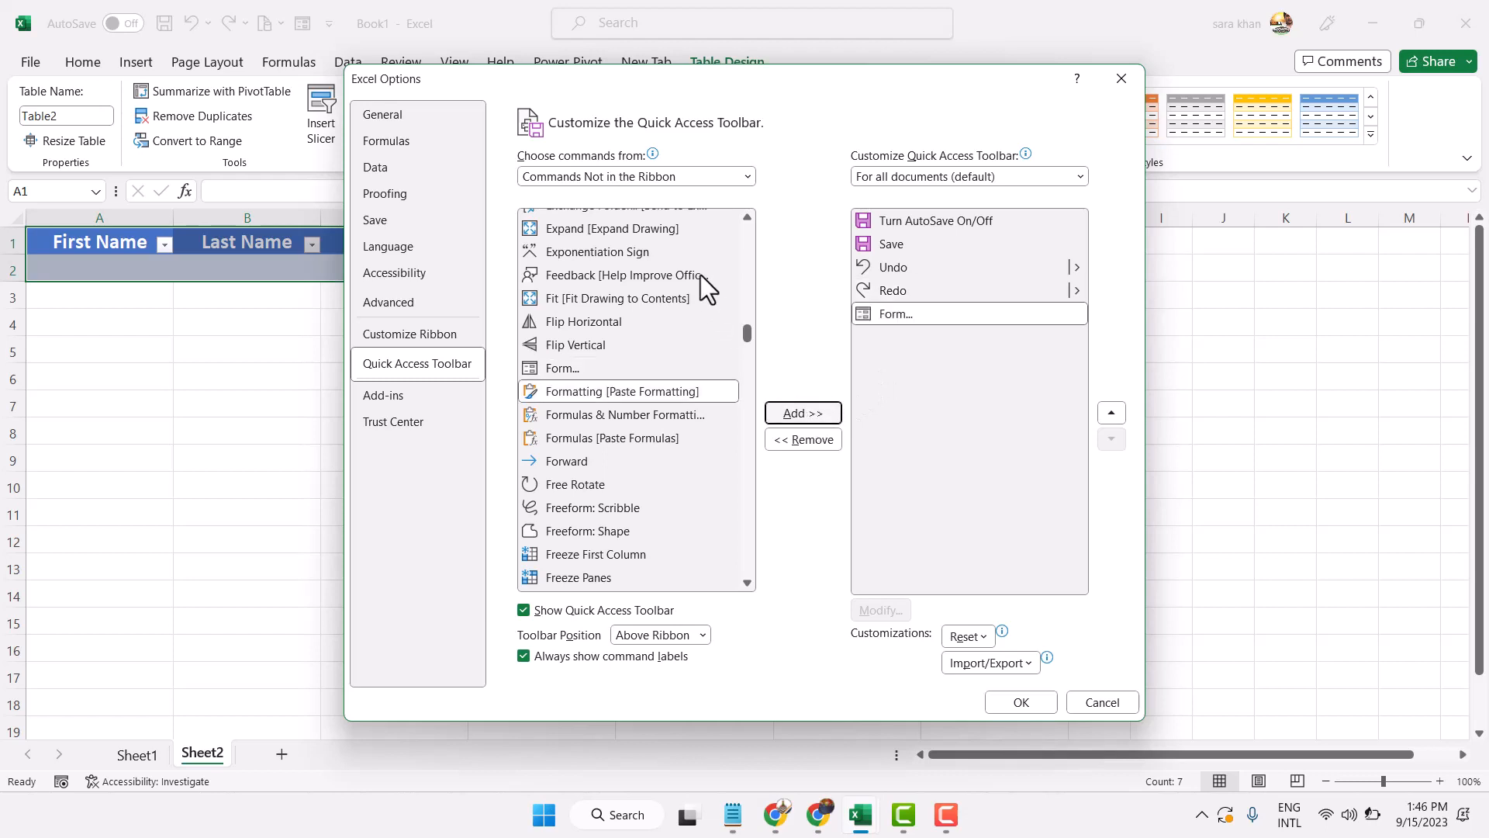
left_click(561, 176)
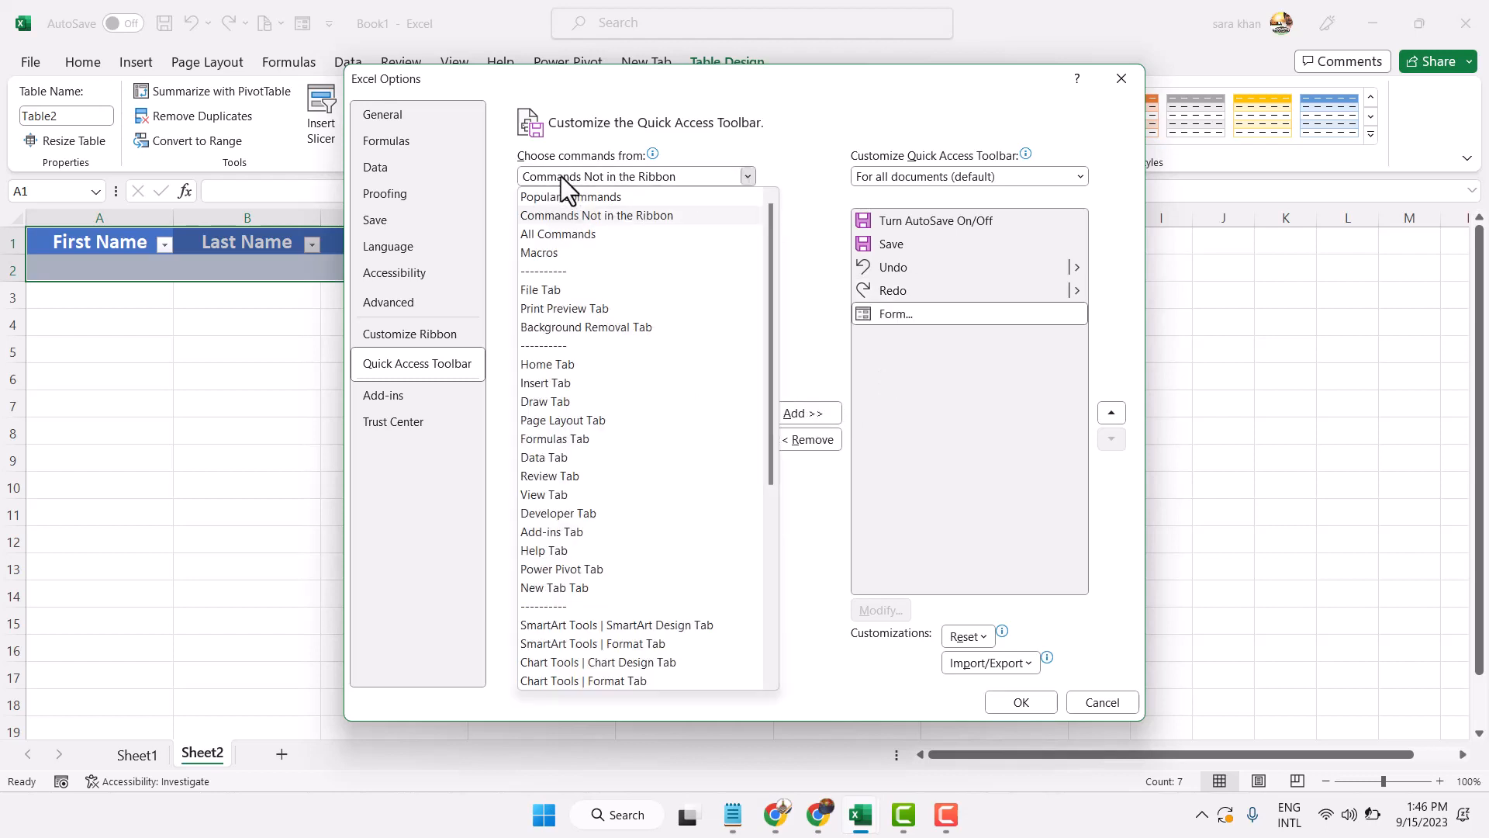
left_click(551, 234)
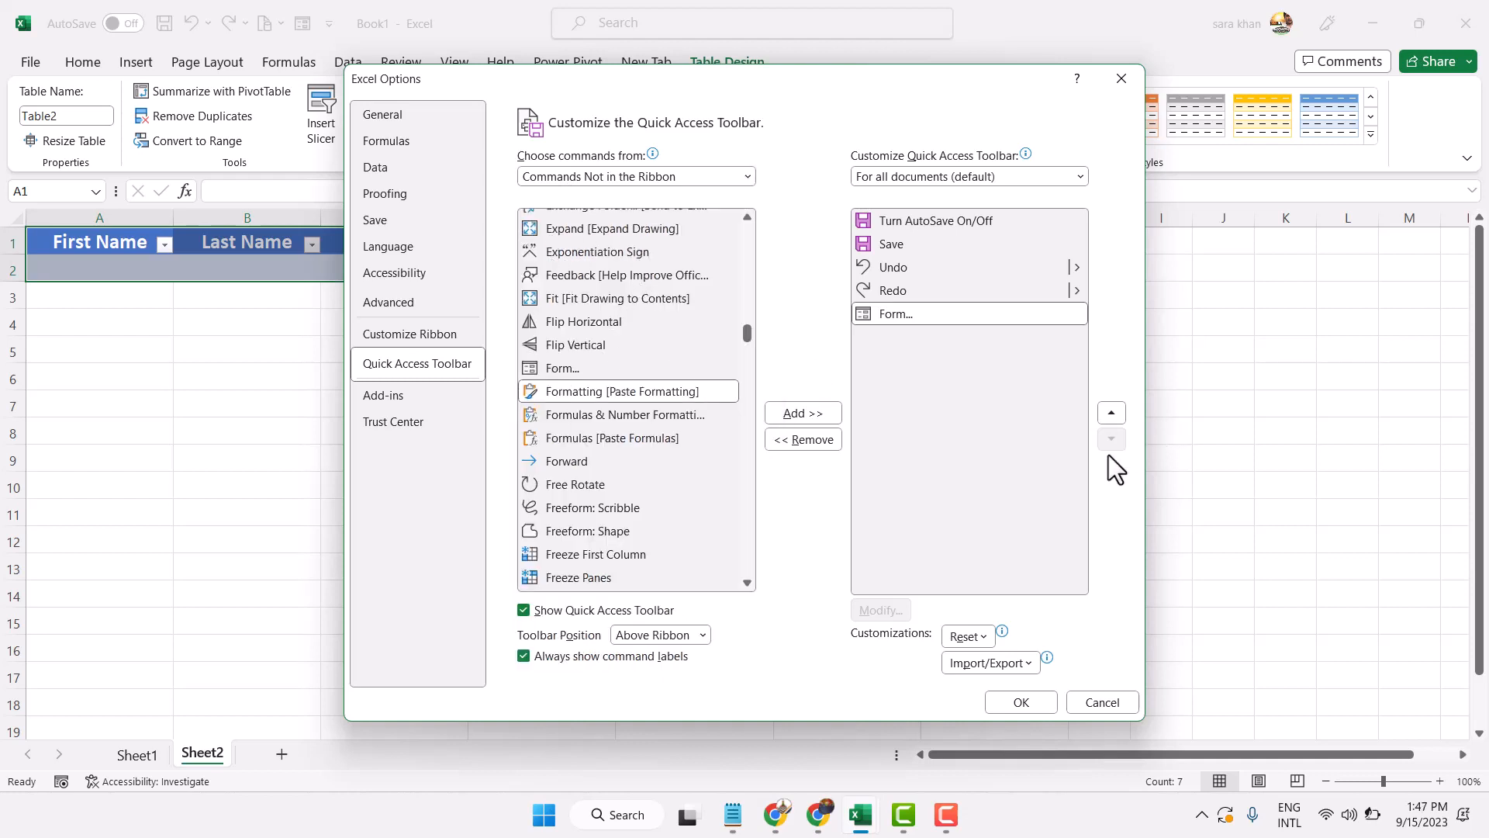
key("Down")
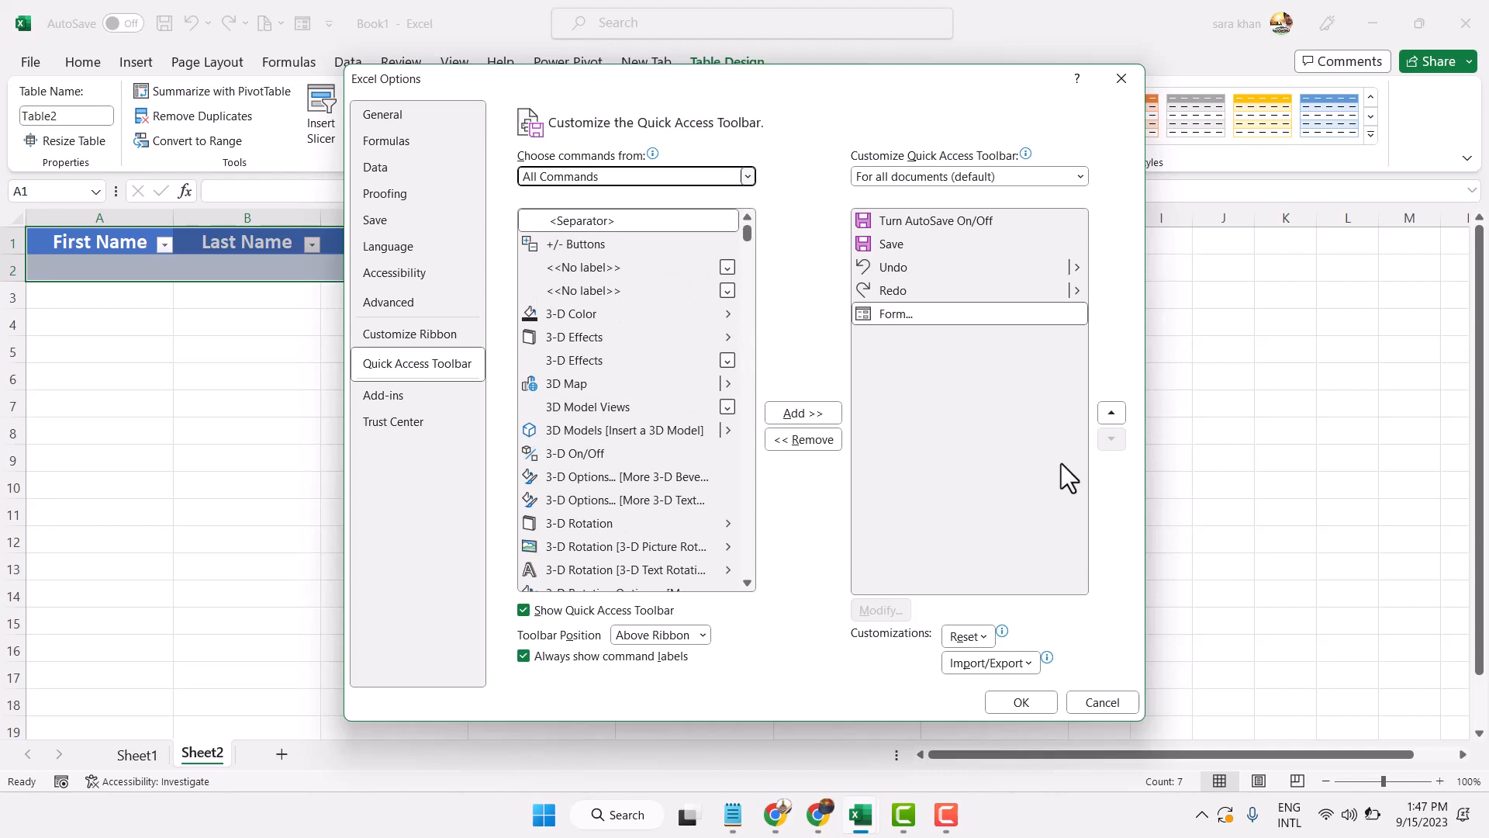
left_click(1016, 703)
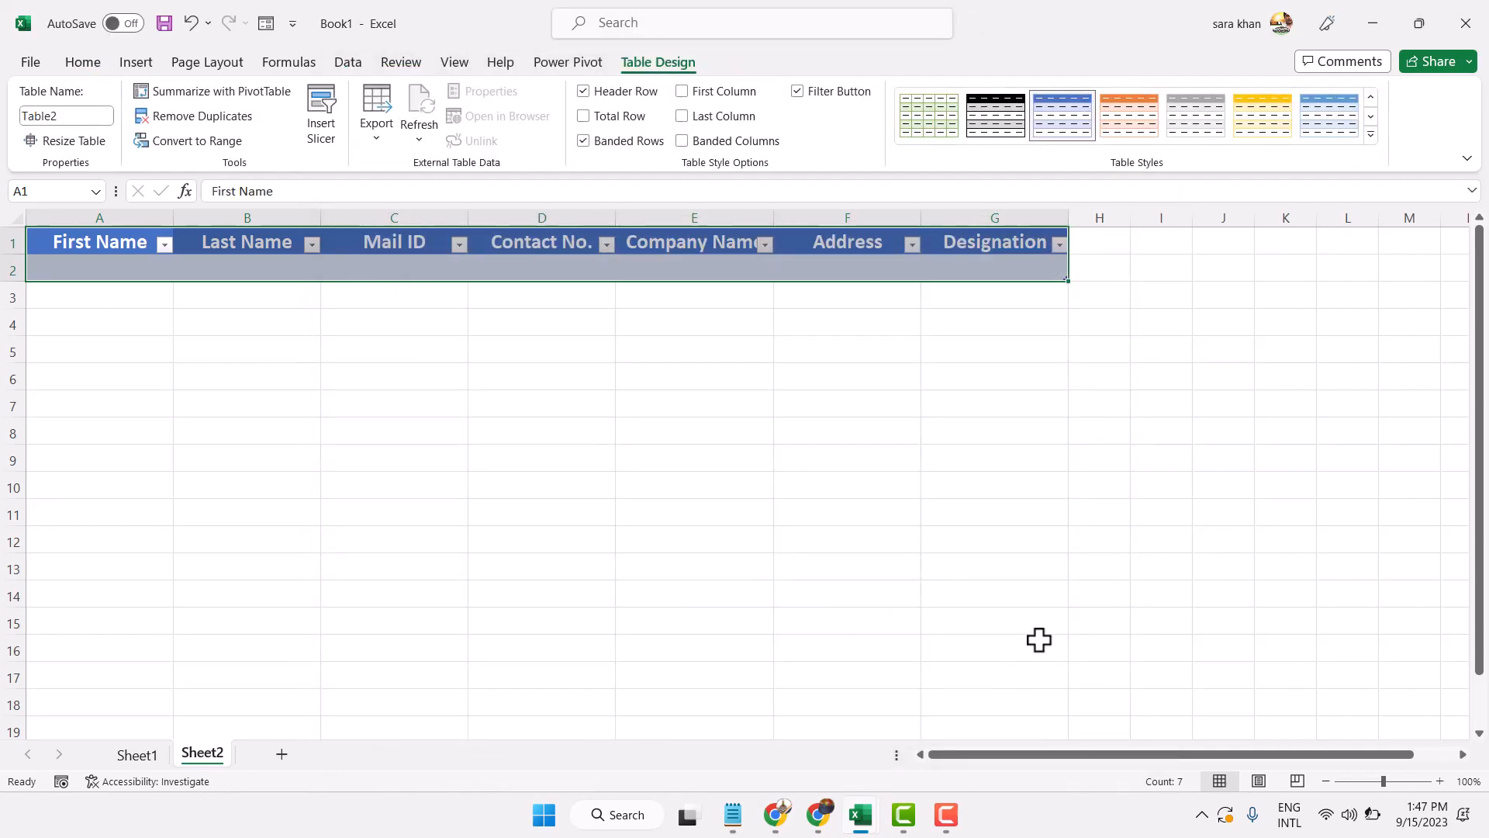
Open the data form and enter the contact's name, e-mail address and contact number
left_click(268, 25)
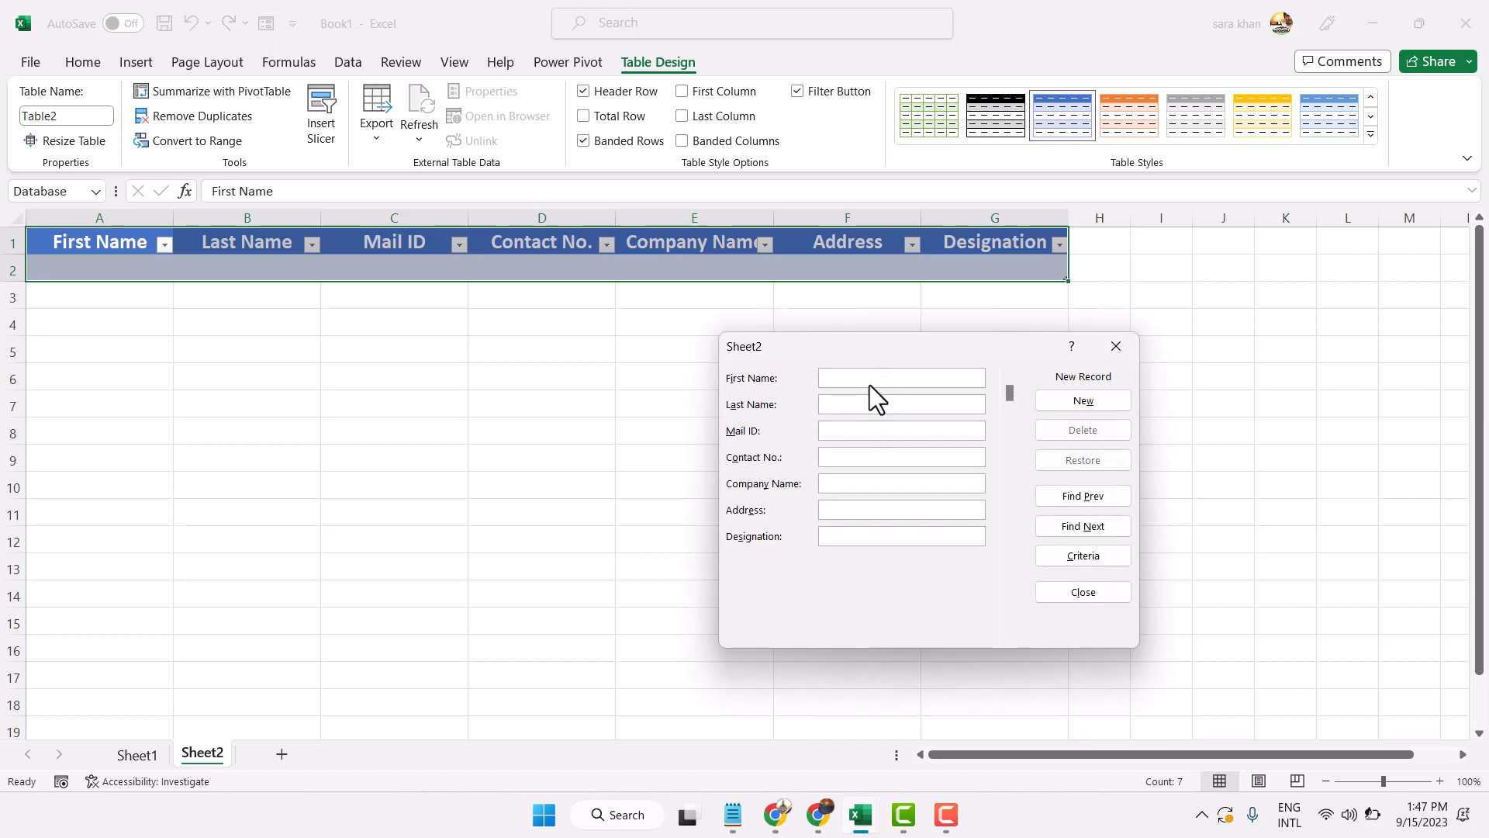
left_click(861, 431)
left_click(839, 462)
type("123456789")
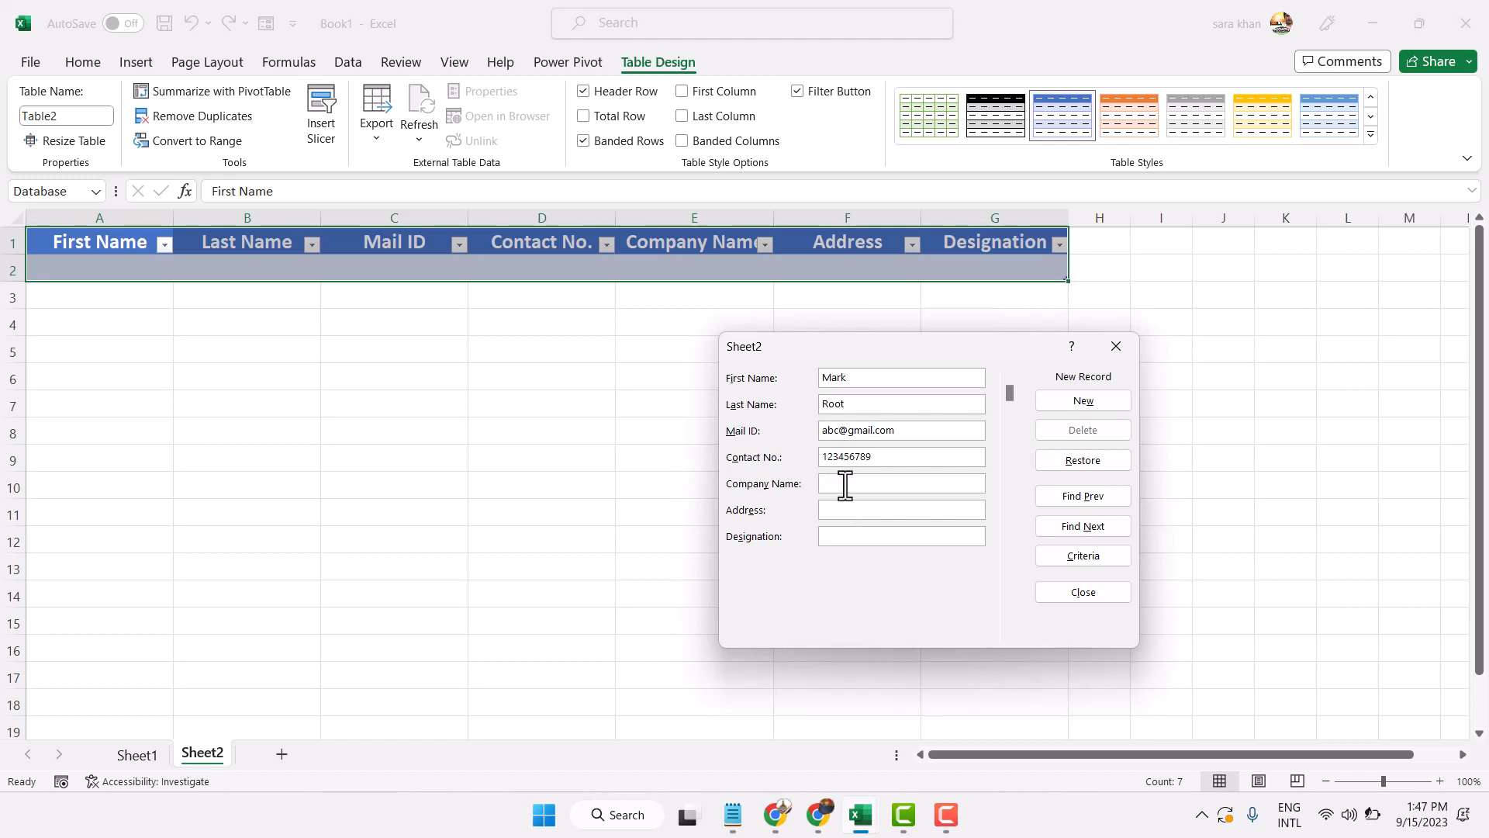
Fill in company xyz, the address and designation Manager, then add the record and close
left_click(844, 484)
type("z")
key("BackSpace")
type("xyz")
left_click(834, 509)
type("xyz")
left_click(842, 537)
type("Manager")
left_click(1109, 402)
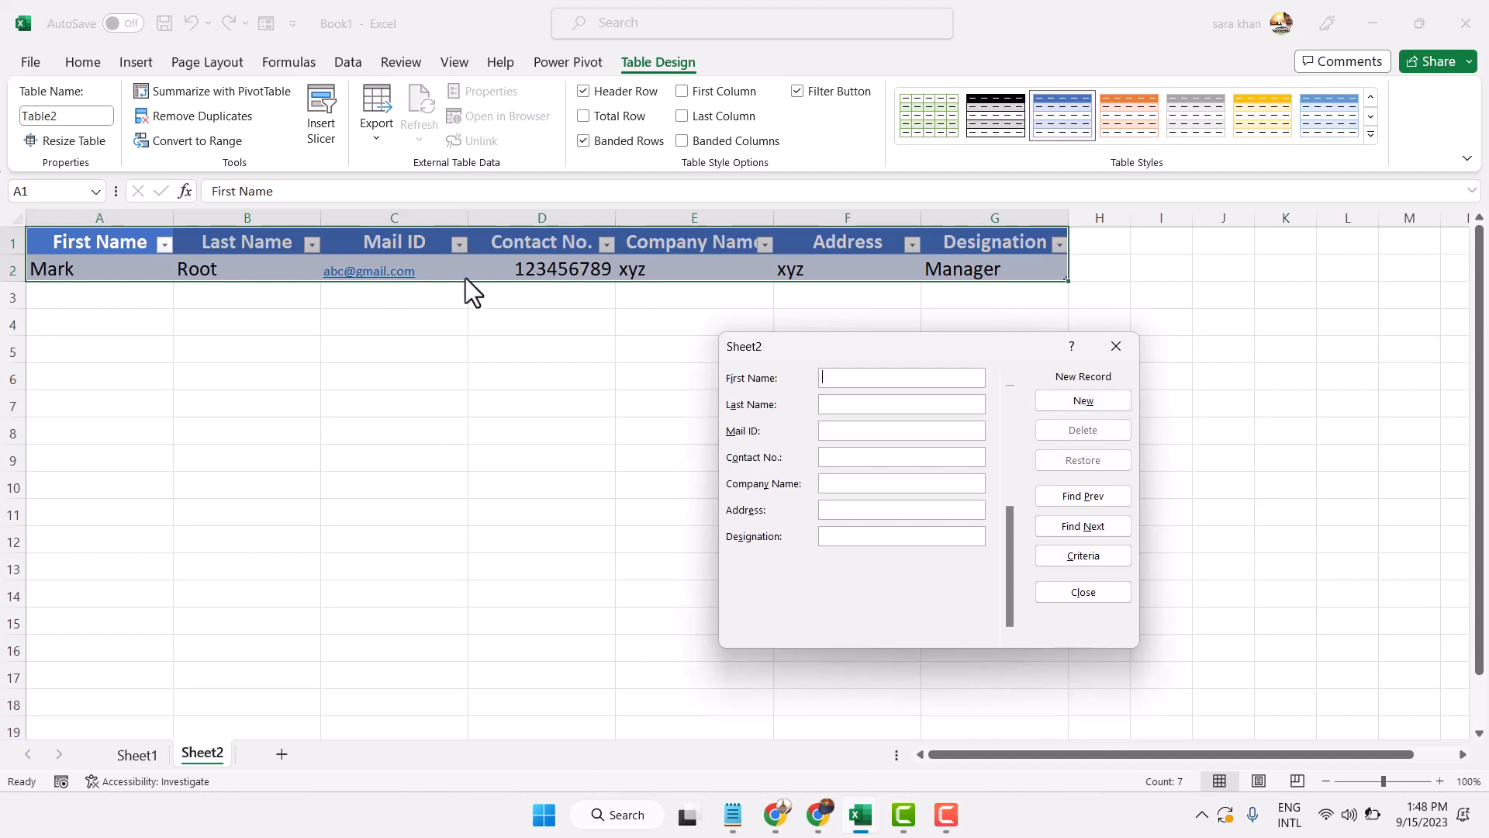
left_click(1117, 593)
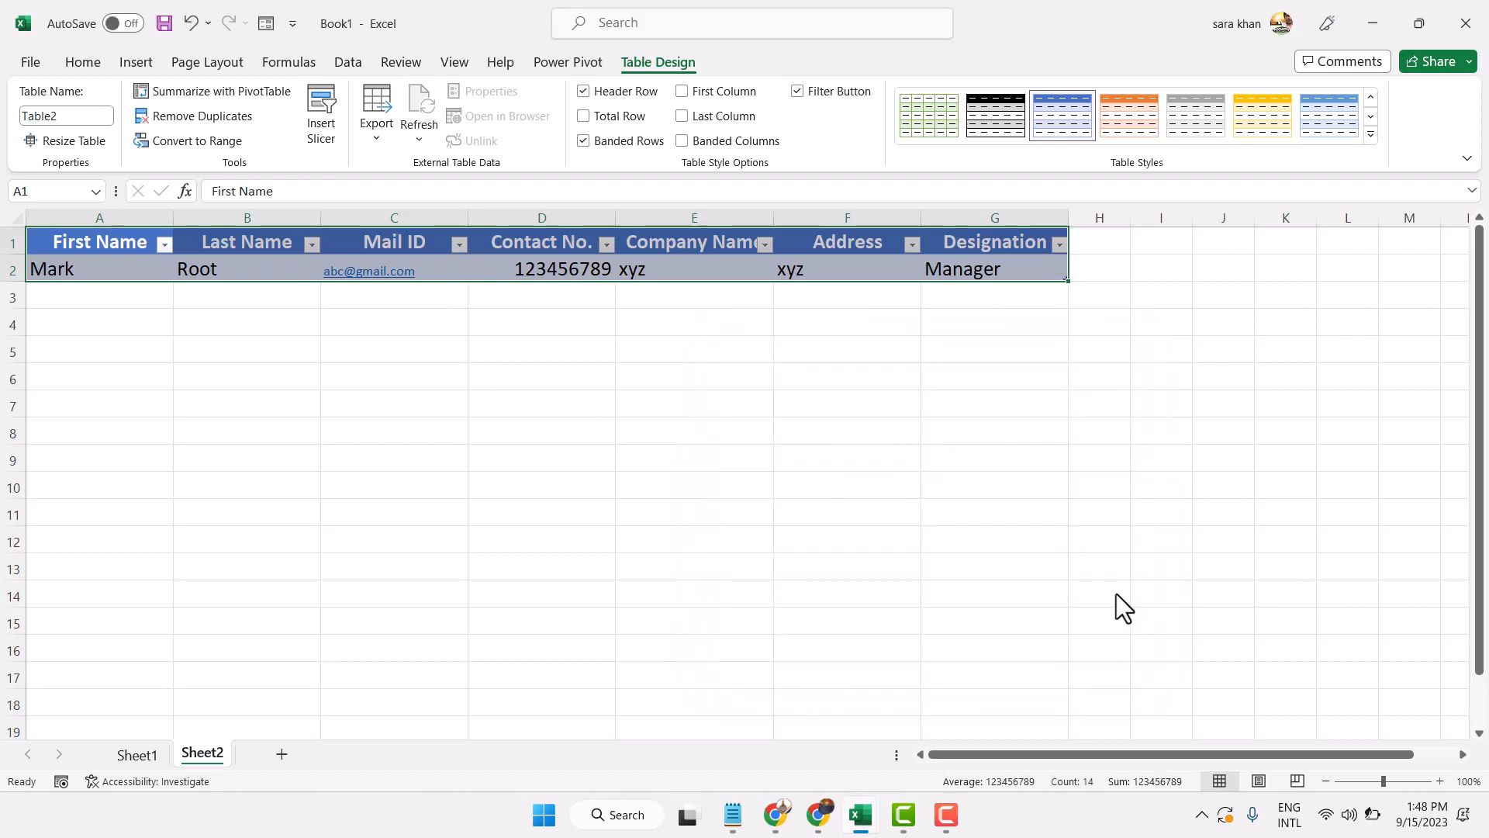